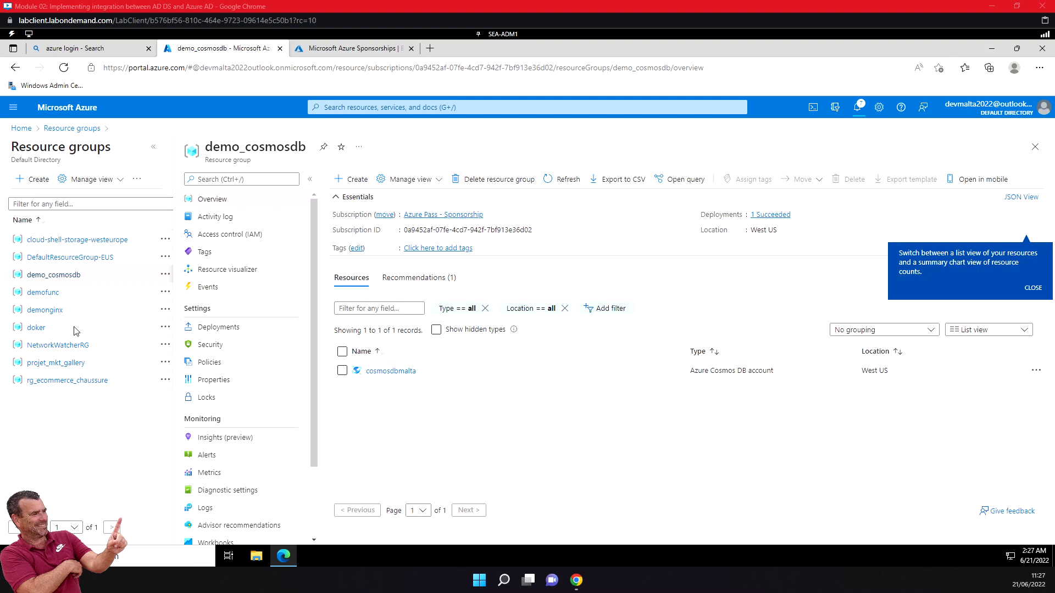
Open the Azure Active Directory overview from the portal home and check the default directory's primary domain.
click(20, 129)
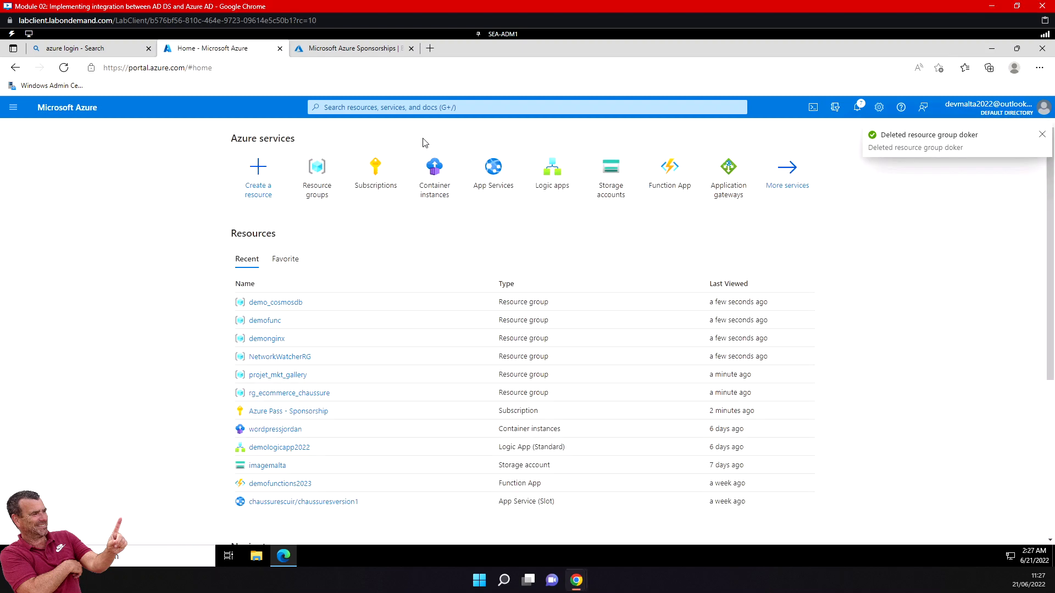
click(1042, 135)
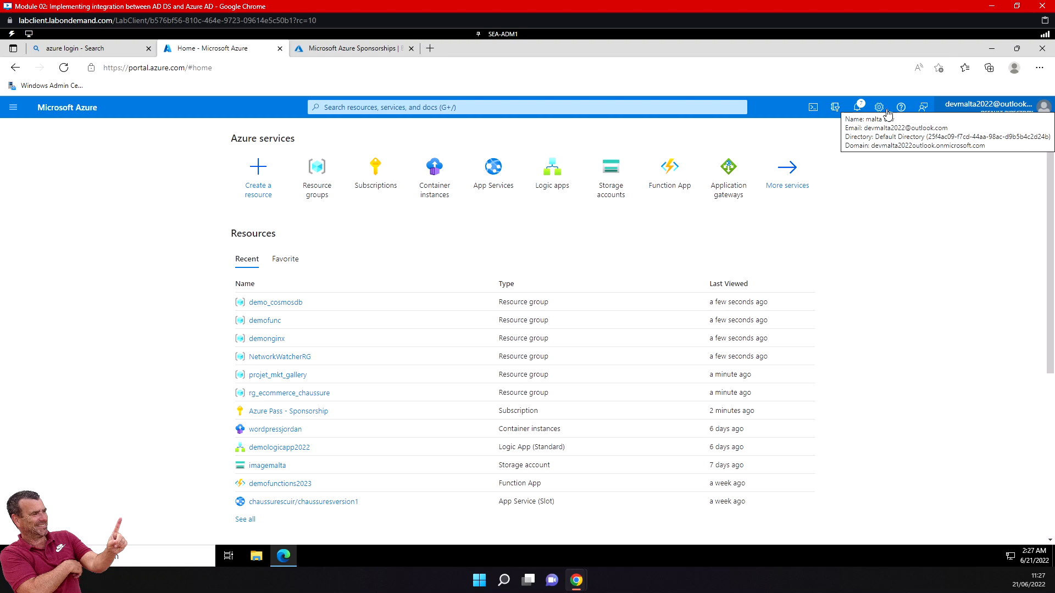
click(13, 108)
click(58, 398)
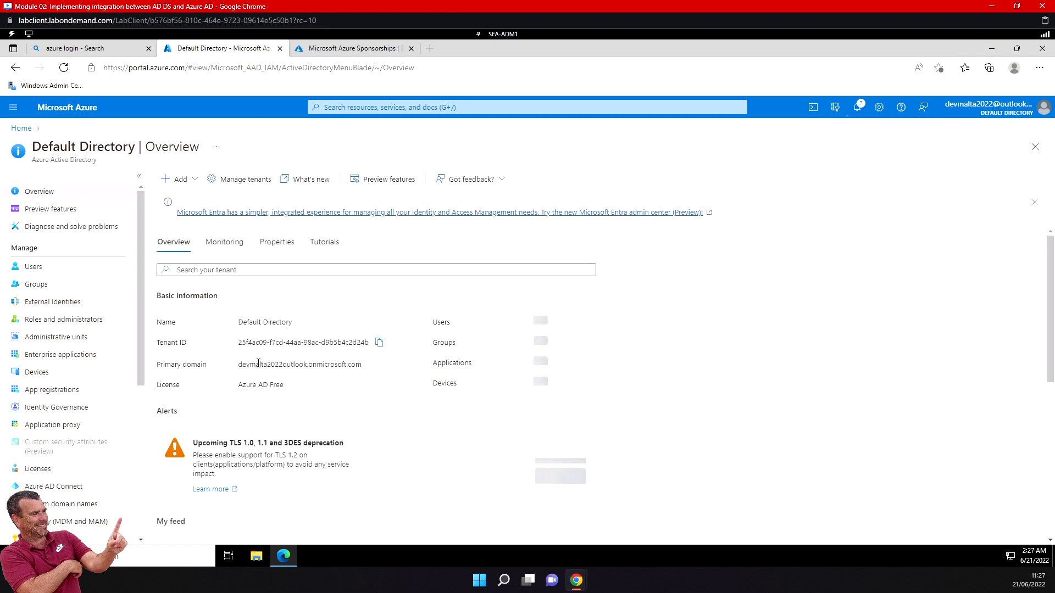
drag(245, 364, 367, 373)
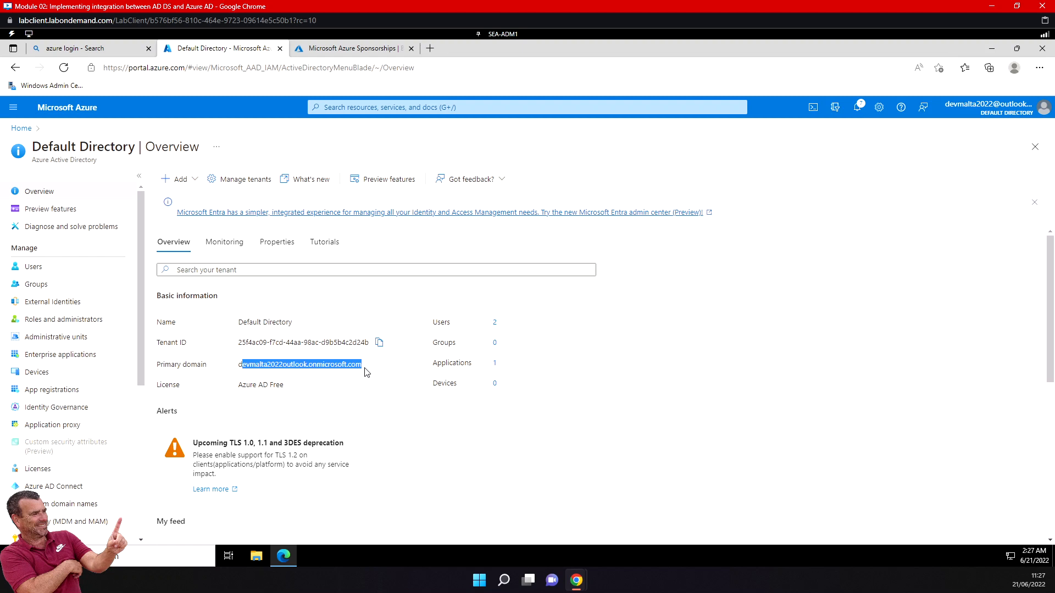
Switch to Server Manager on SEA-ADM1 and view the local server's properties.
click(503, 34)
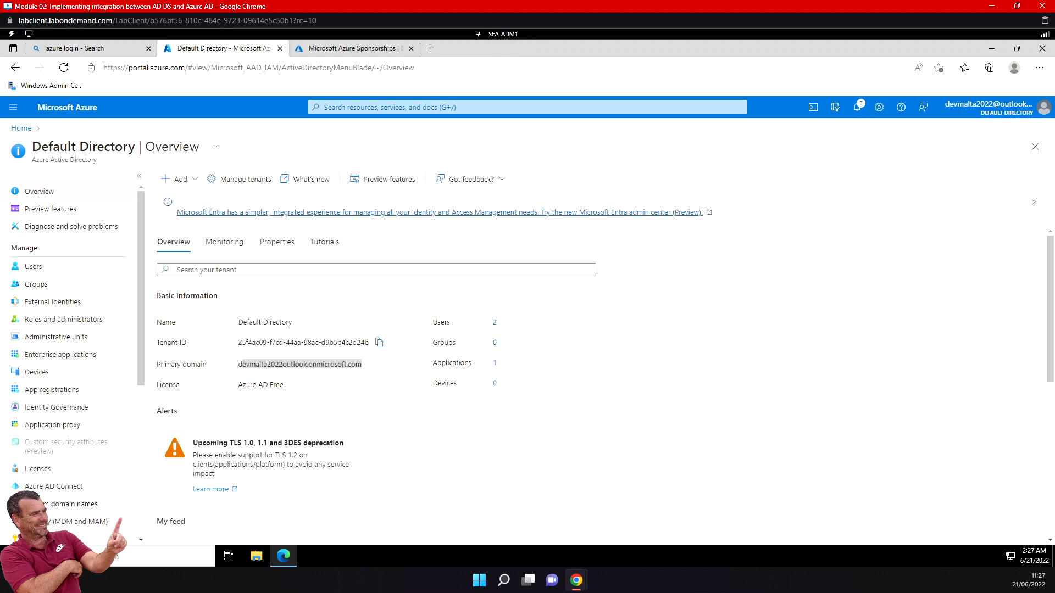
click(14, 556)
click(216, 251)
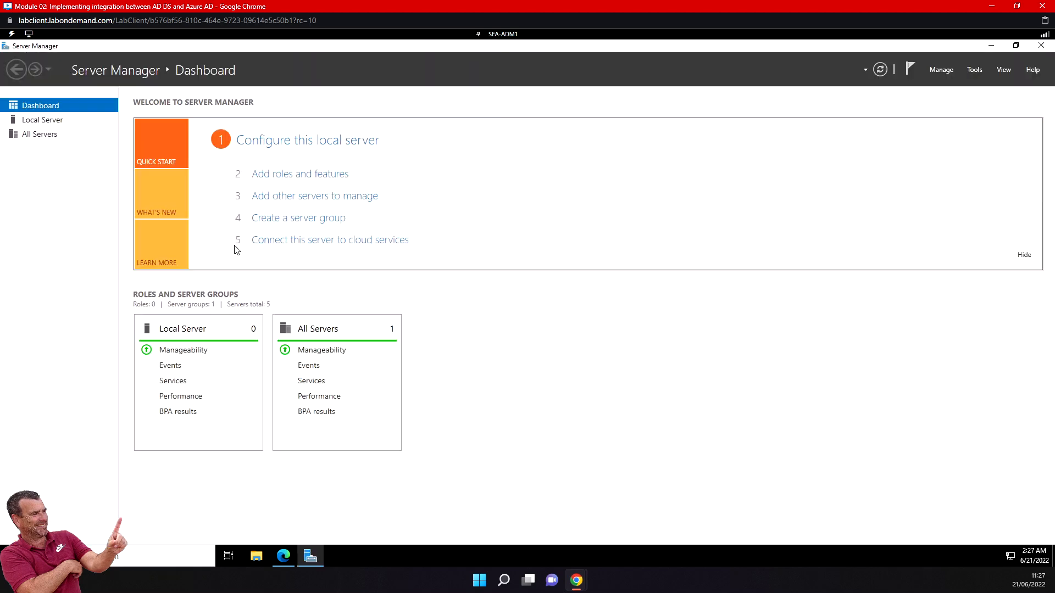
click(45, 120)
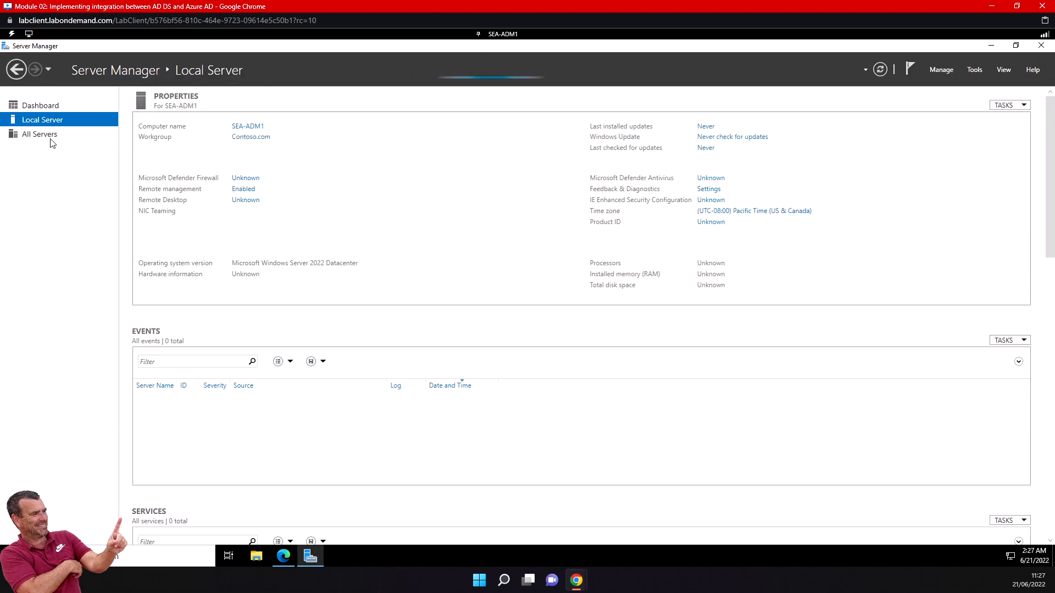
Open Active Directory Users and Computers and view the contents of the Contoso.com domain.
click(974, 70)
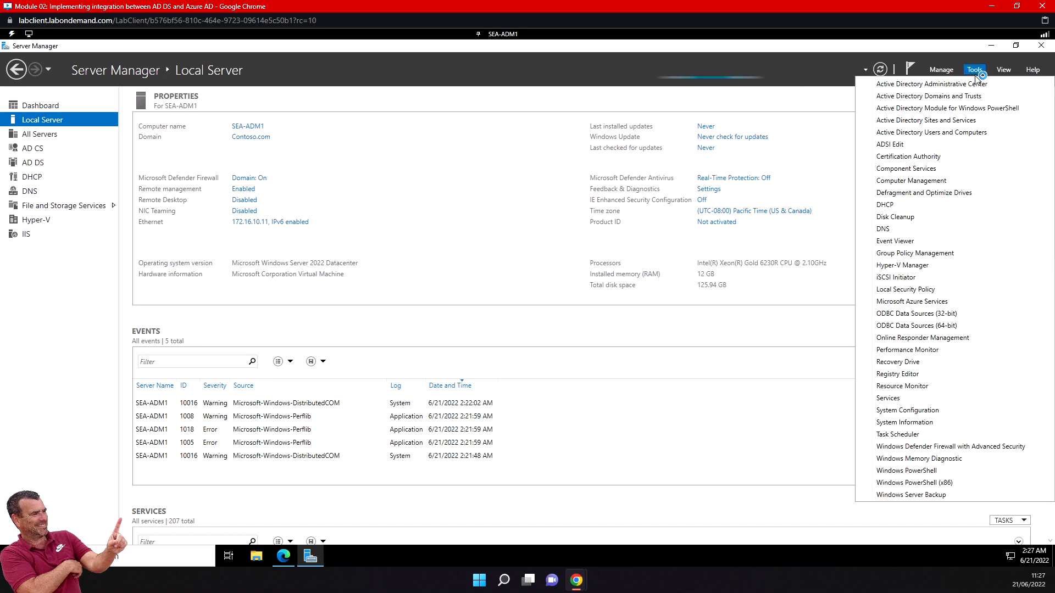
click(934, 134)
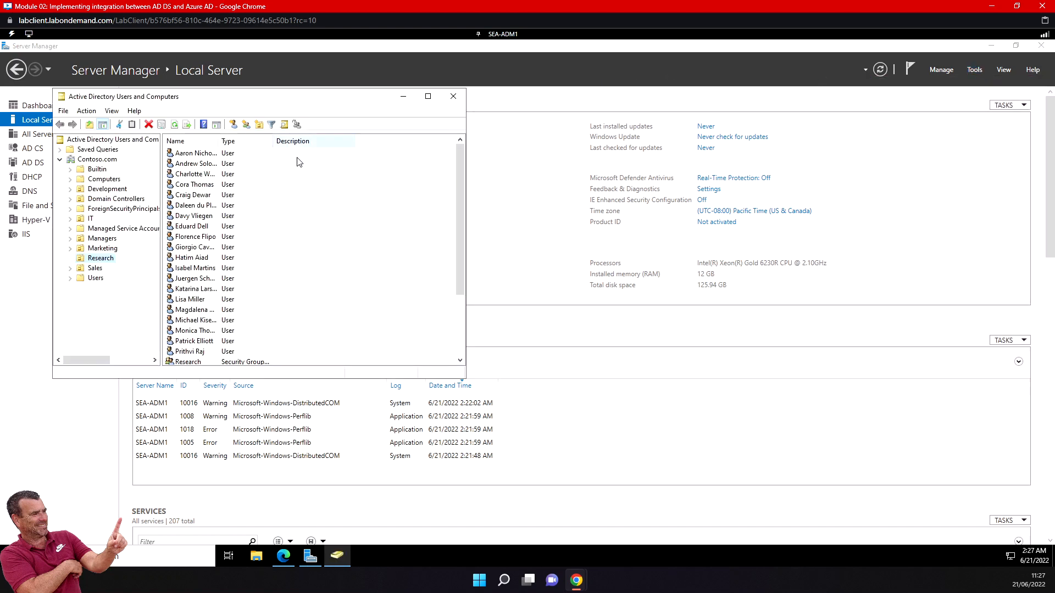
click(104, 160)
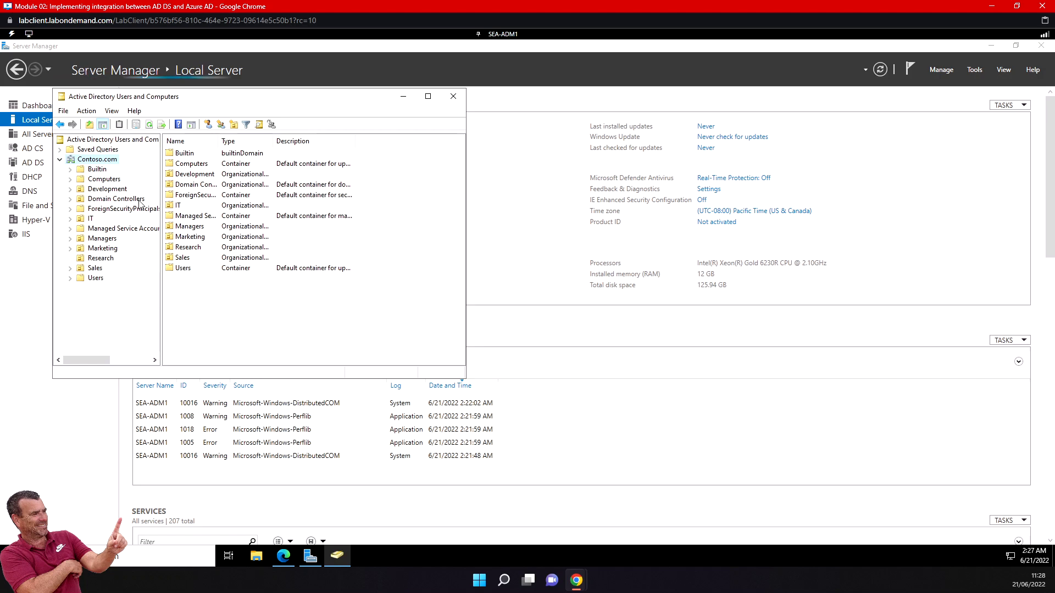
Switch to the Azure portal in Edge and add contoso.com as a custom domain name to the Default Directory.
click(283, 555)
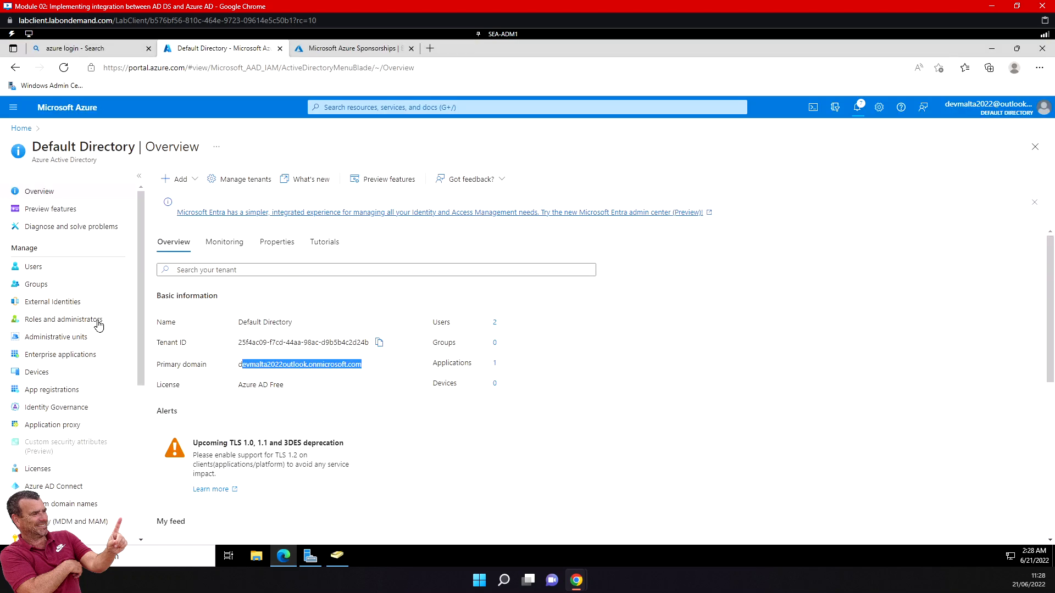
scroll(27, 403, down, 2)
click(61, 396)
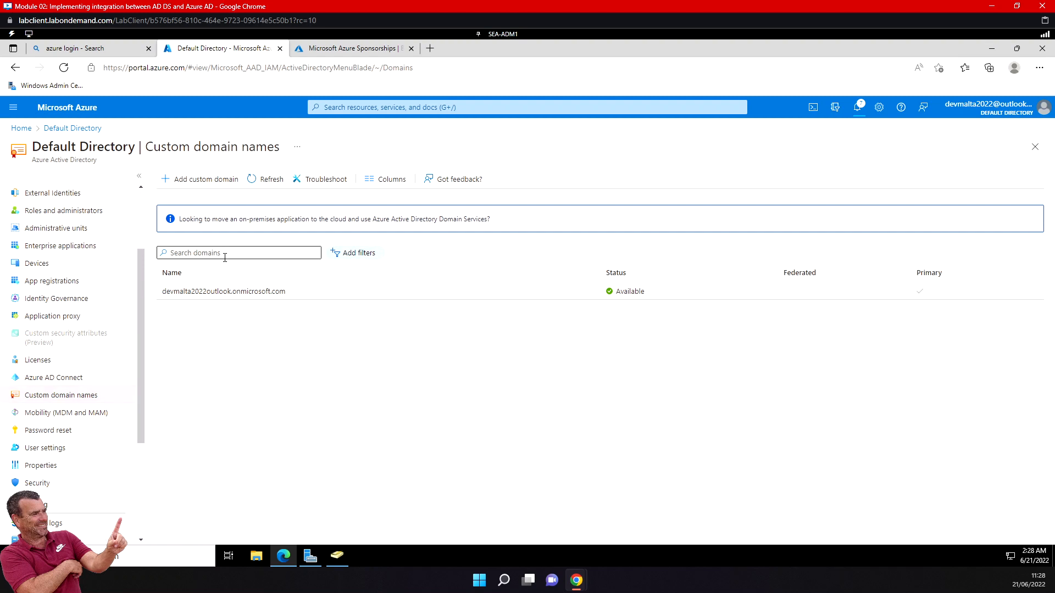
click(212, 183)
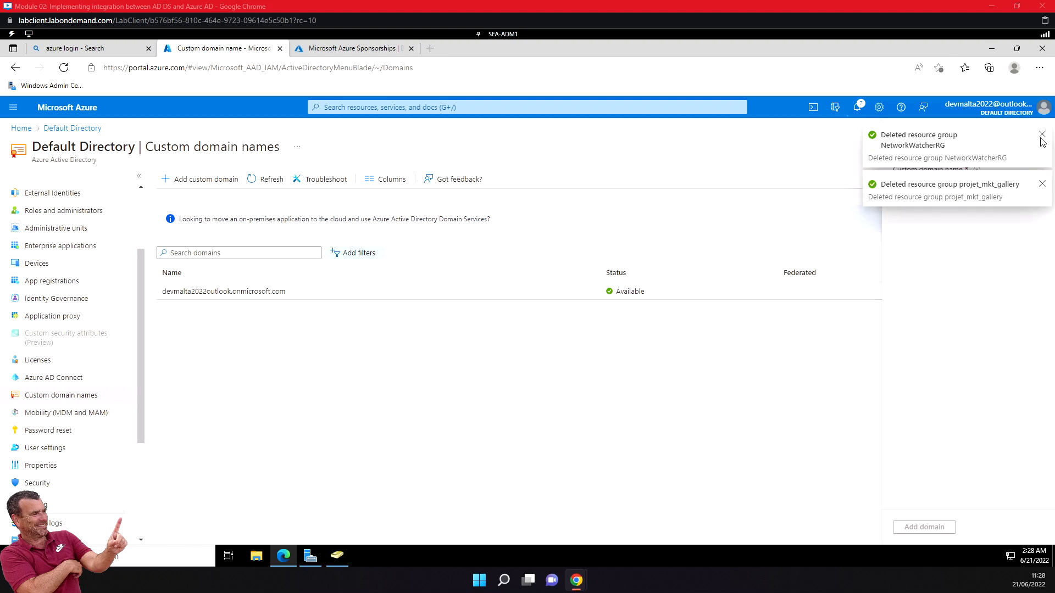
click(1041, 136)
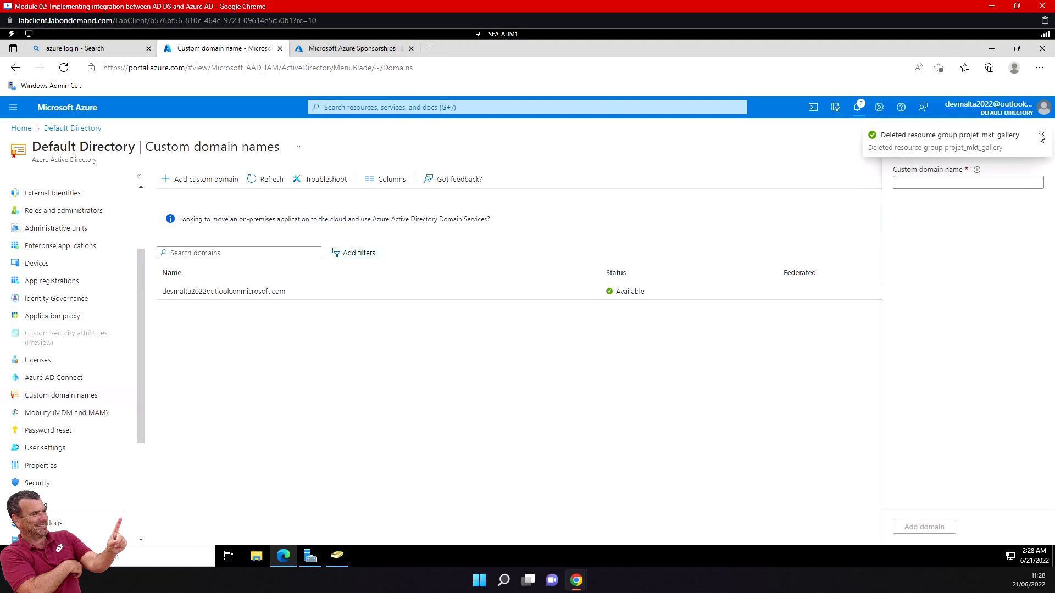
click(1041, 136)
click(937, 182)
text(contoso.com)
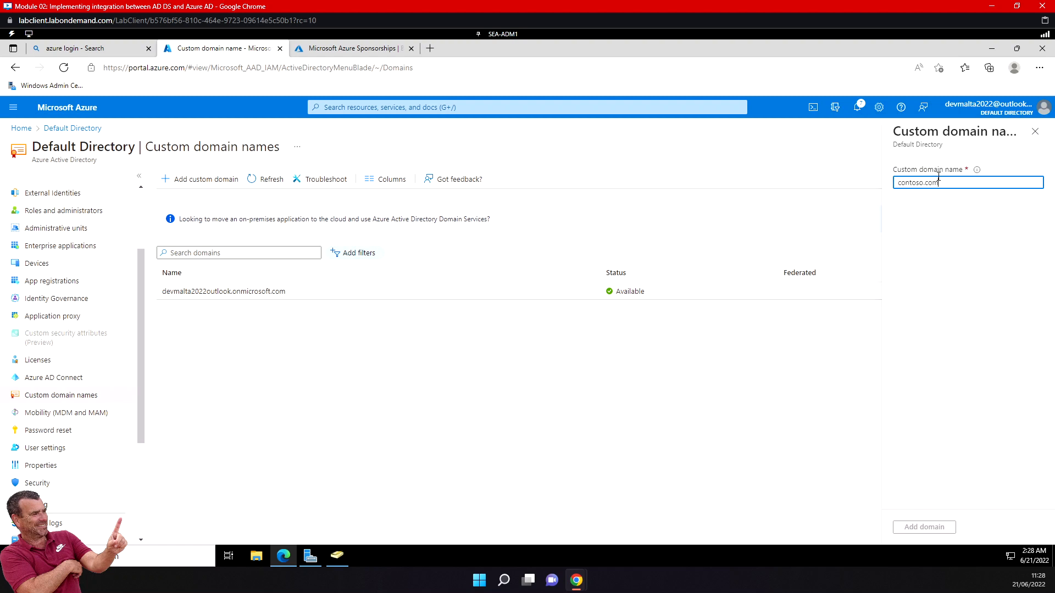
click(930, 528)
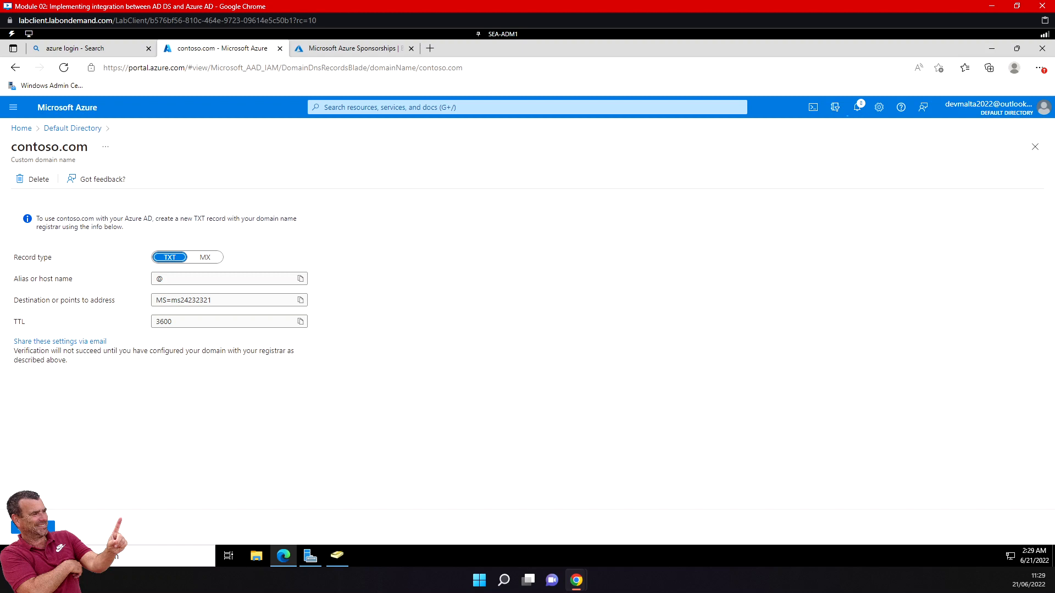
Switch to Active Directory Users and Computers, start a new user in the Users container and check the available logon domain suffixes.
click(334, 560)
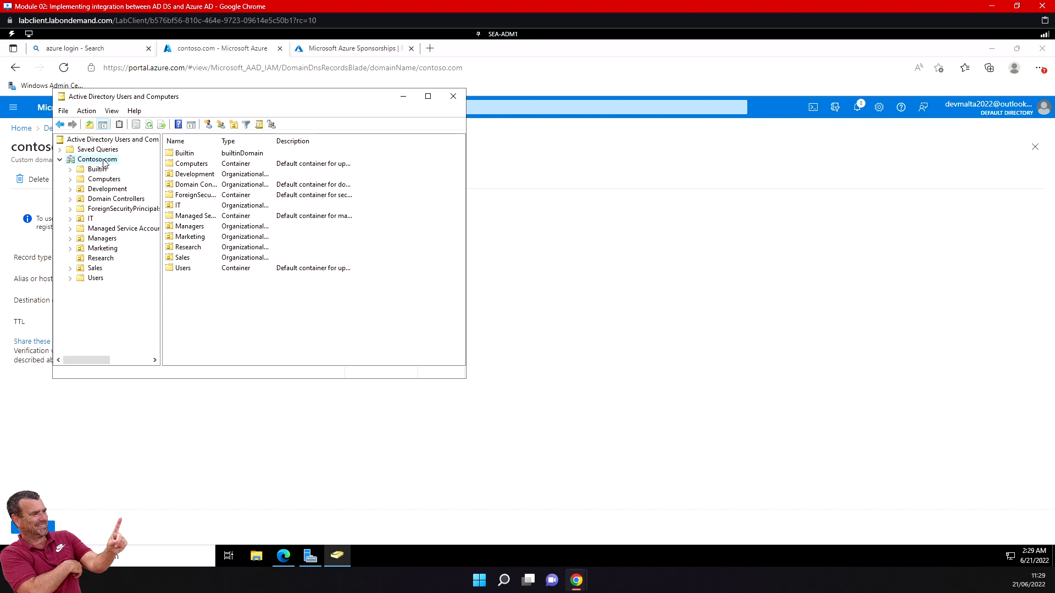
click(96, 278)
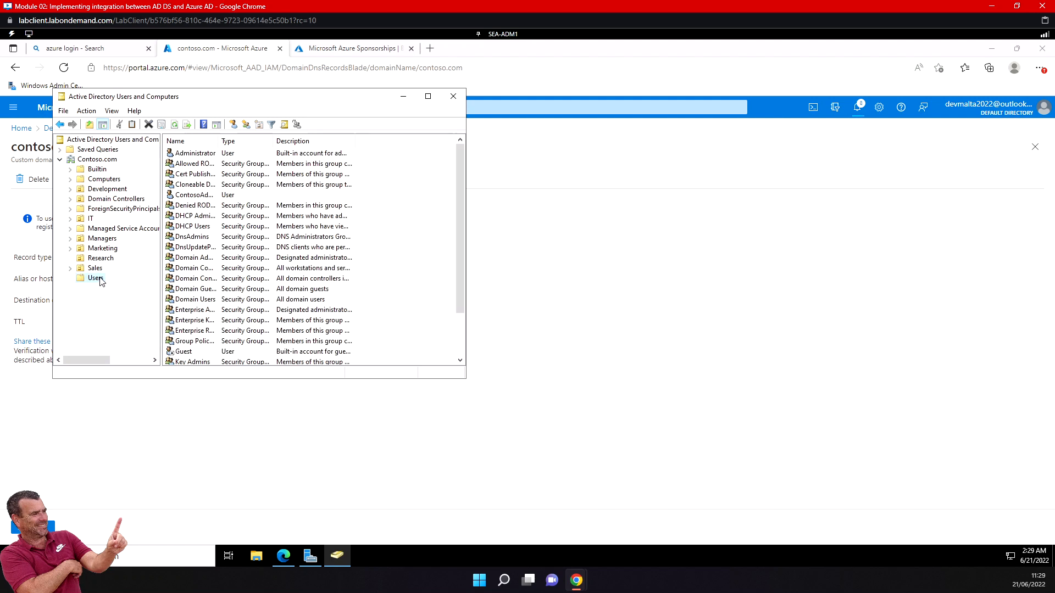
click(233, 124)
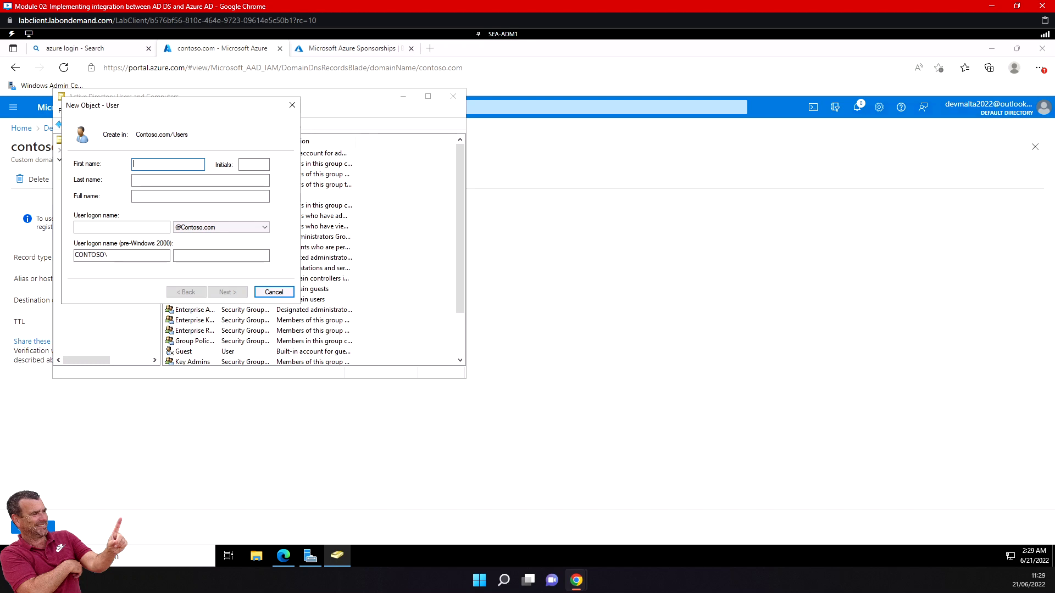
click(265, 228)
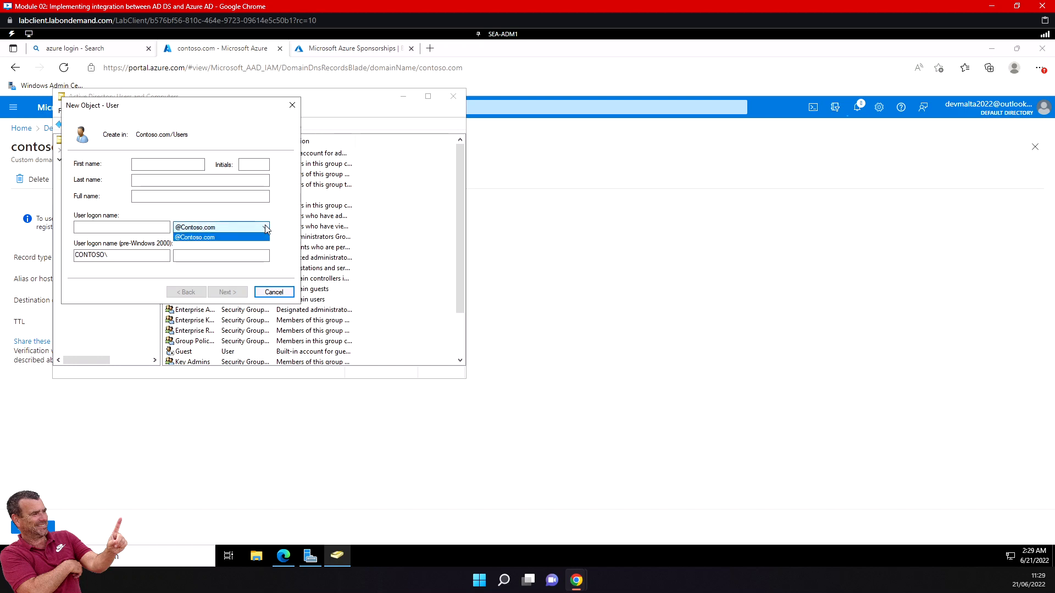
click(266, 229)
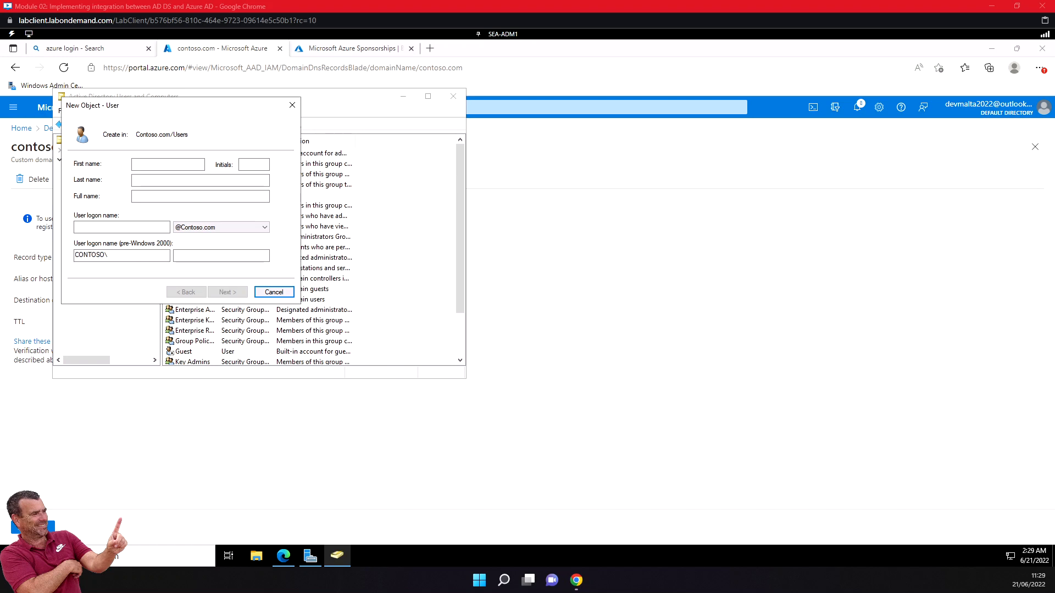
Return to the Azure portal and check the status of contoso.com among the Default Directory's custom domain names.
click(99, 50)
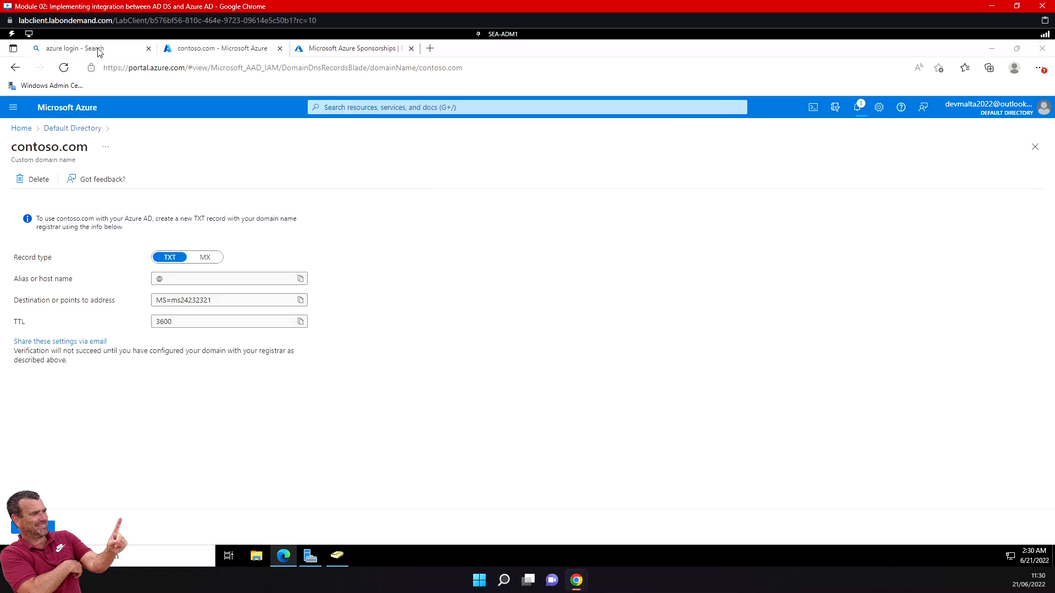
click(187, 51)
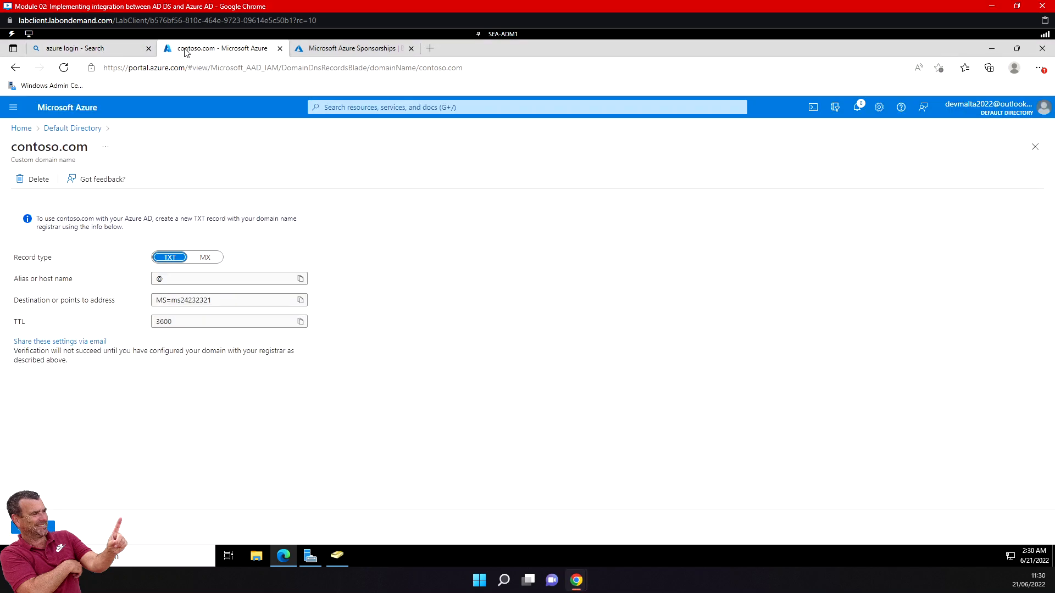
click(27, 131)
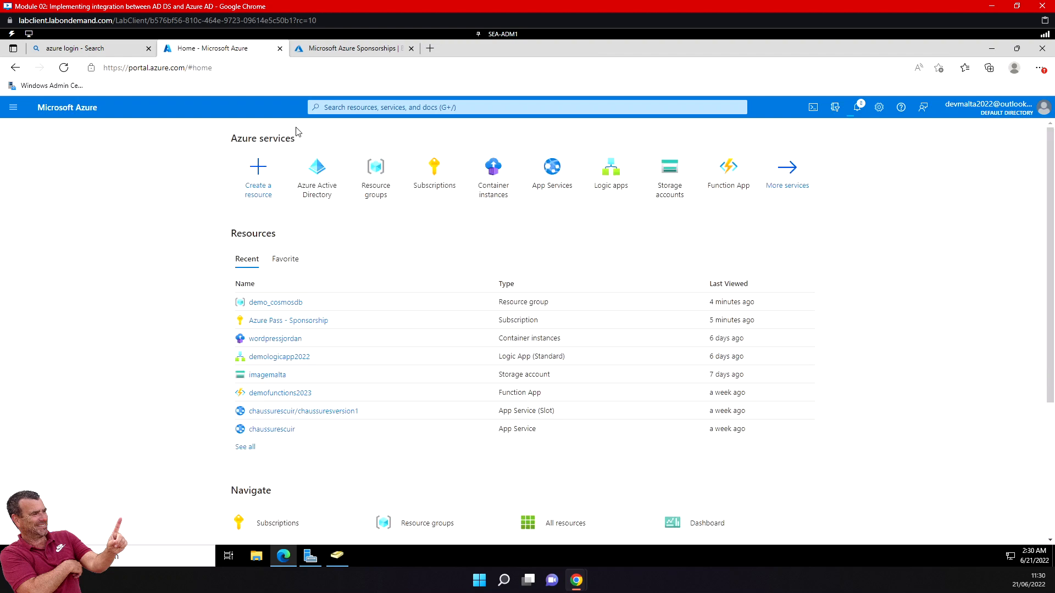
click(320, 183)
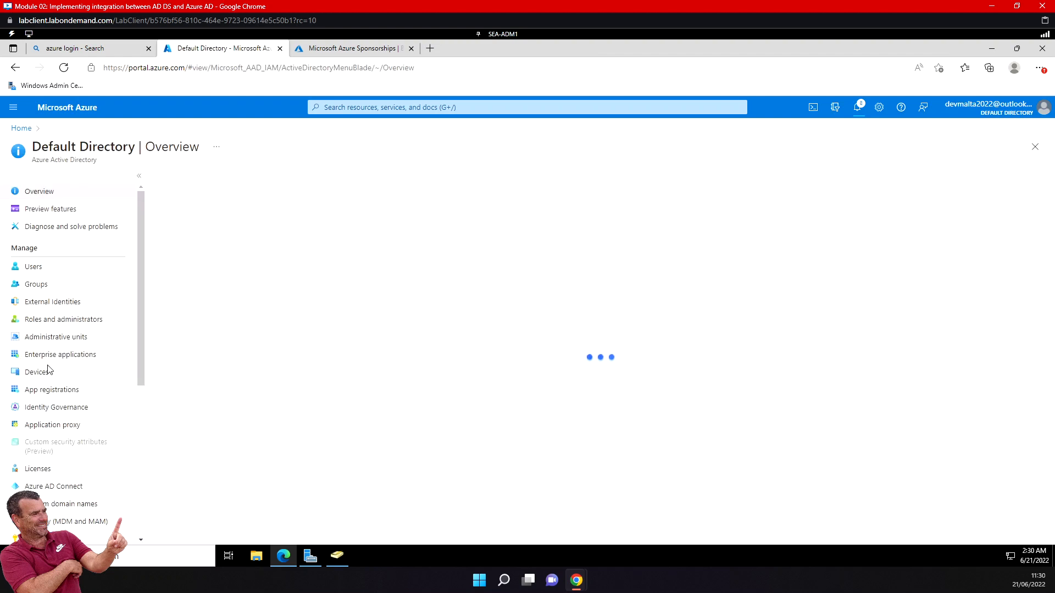
scroll(77, 451, down, 5)
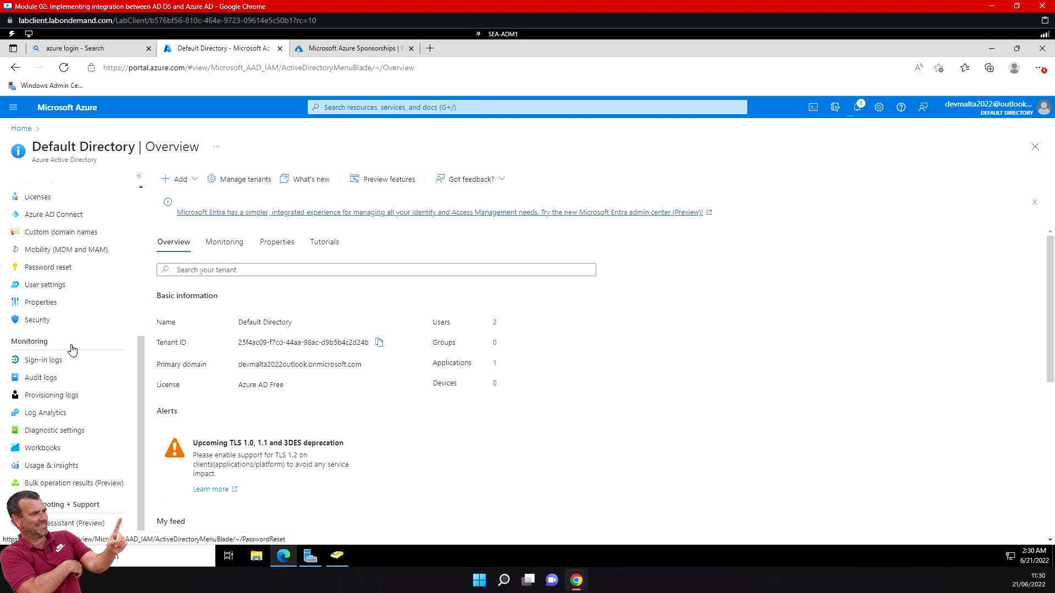
scroll(75, 364, down, 1)
scroll(78, 363, up, 6)
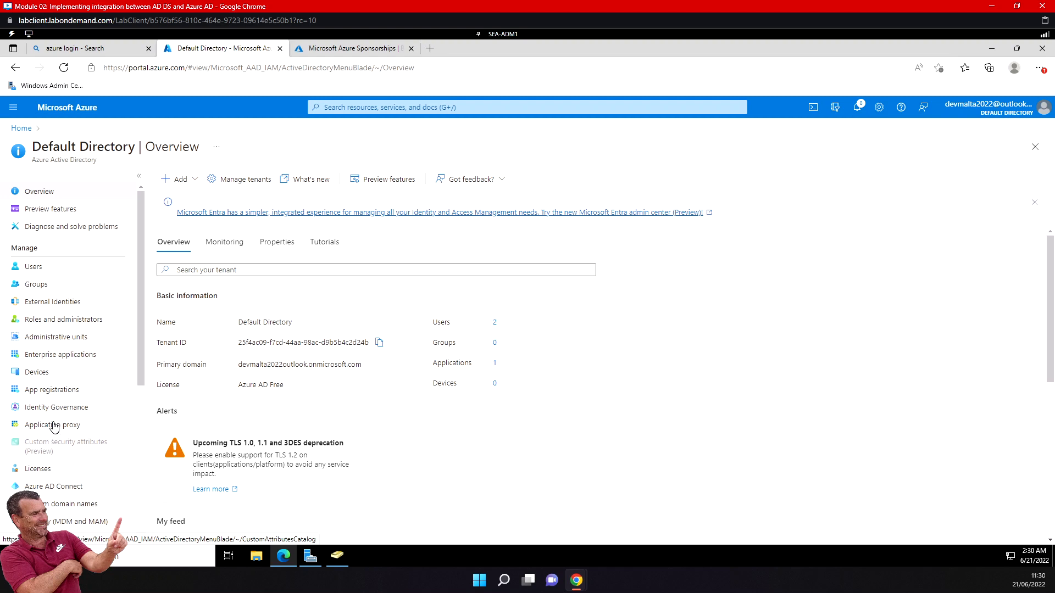
click(53, 503)
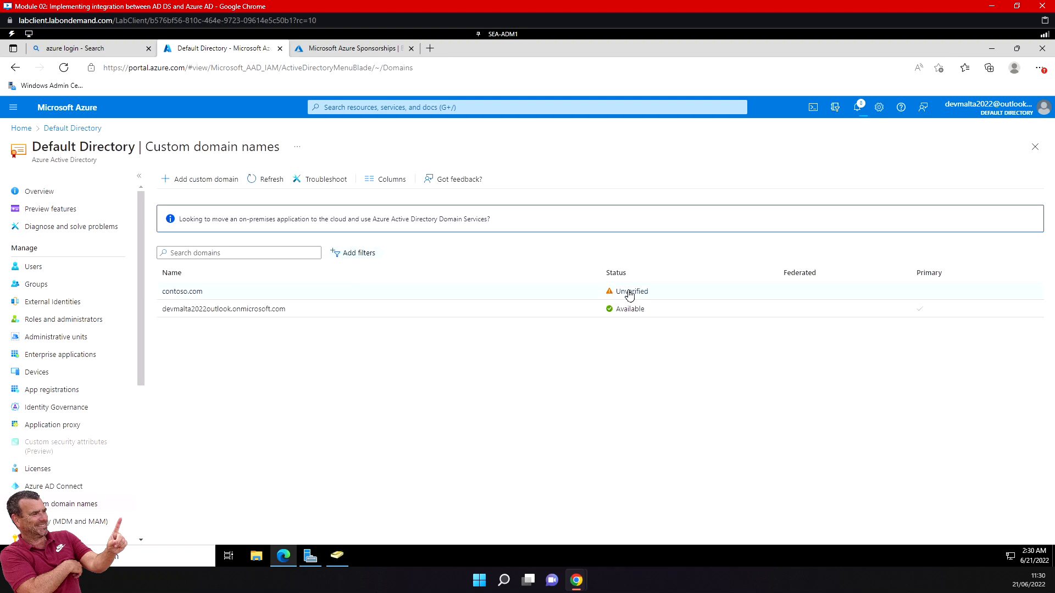
Start a new Azure AD user with user name admin and name admin, using the directory's onmicrosoft.com domain.
click(51, 269)
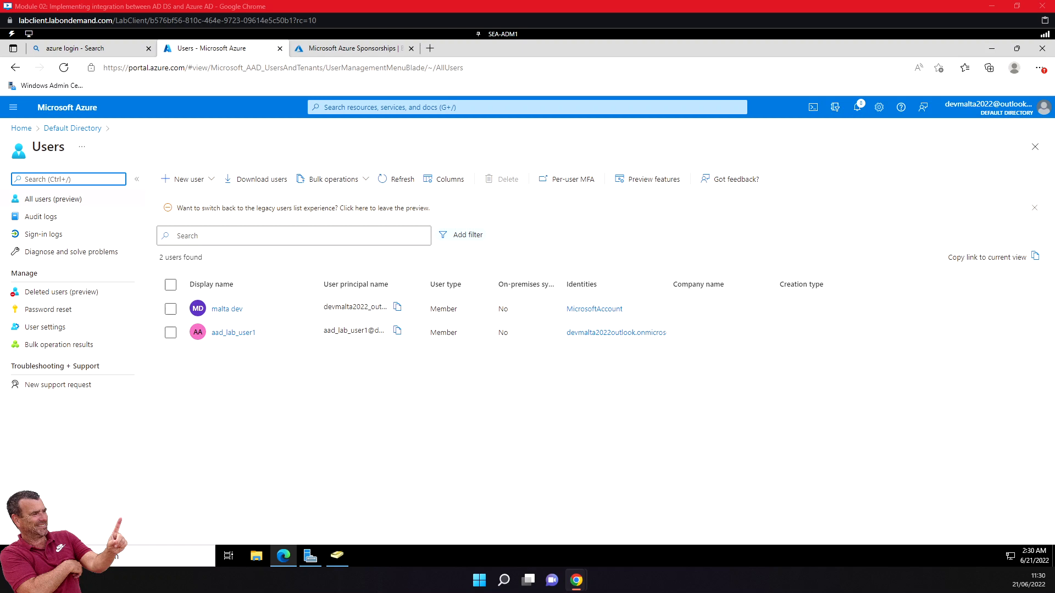
click(209, 181)
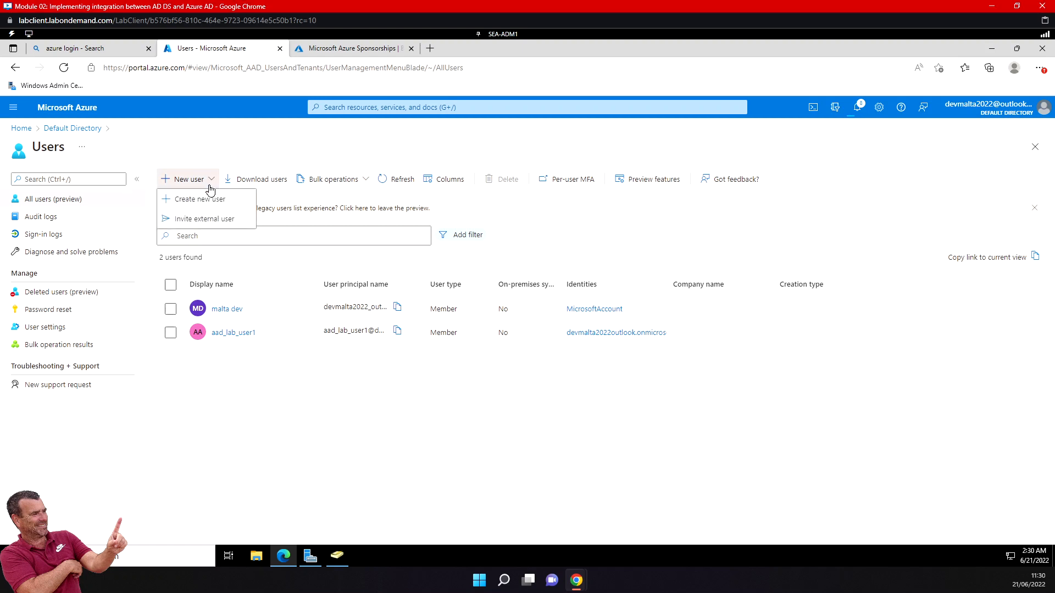
click(212, 201)
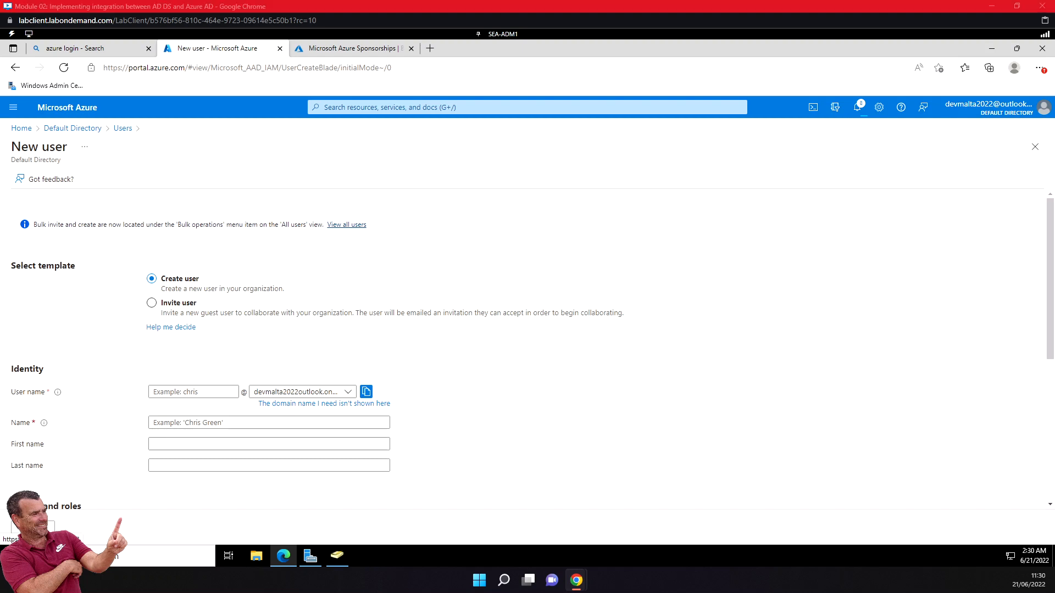
click(204, 393)
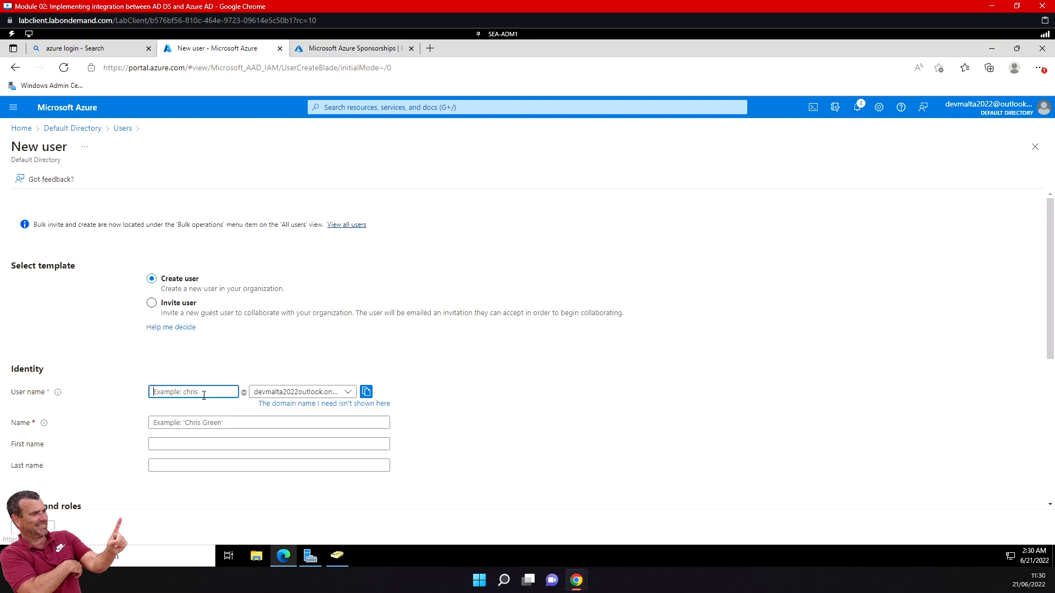
text(admin)
click(256, 423)
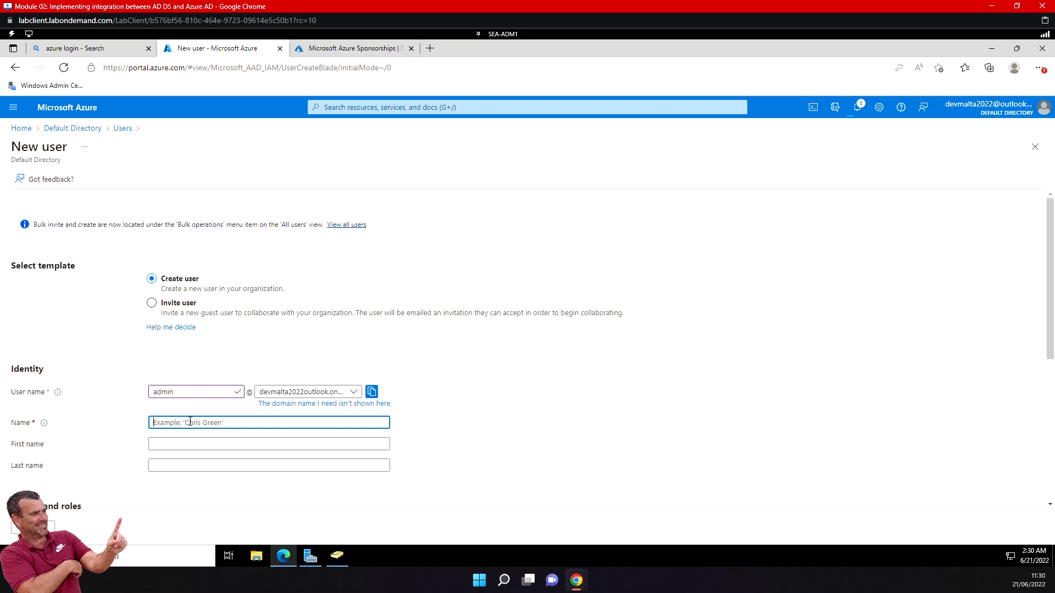
text(admin)
click(351, 394)
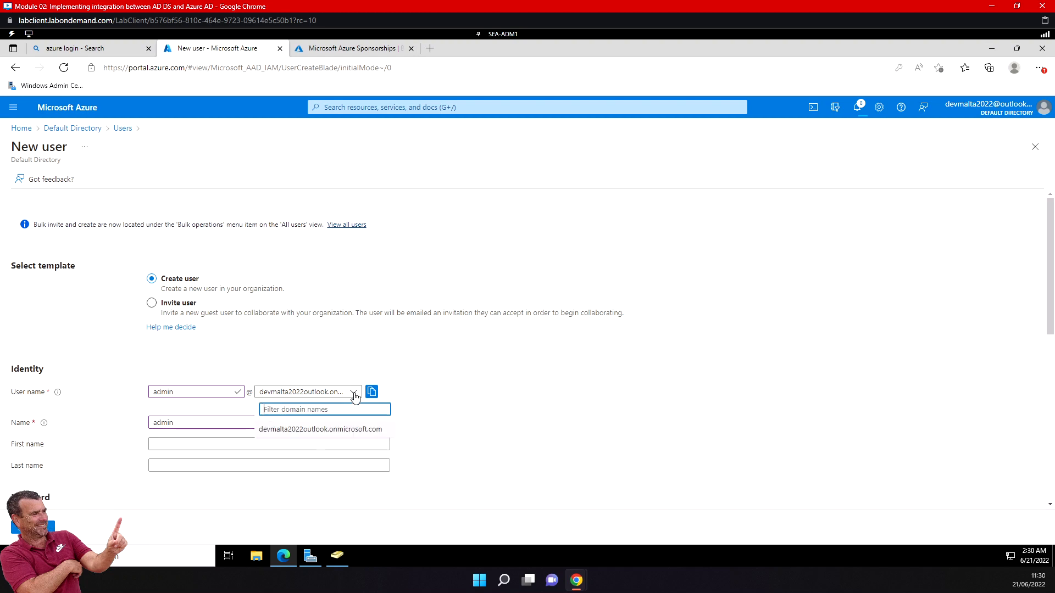
click(312, 431)
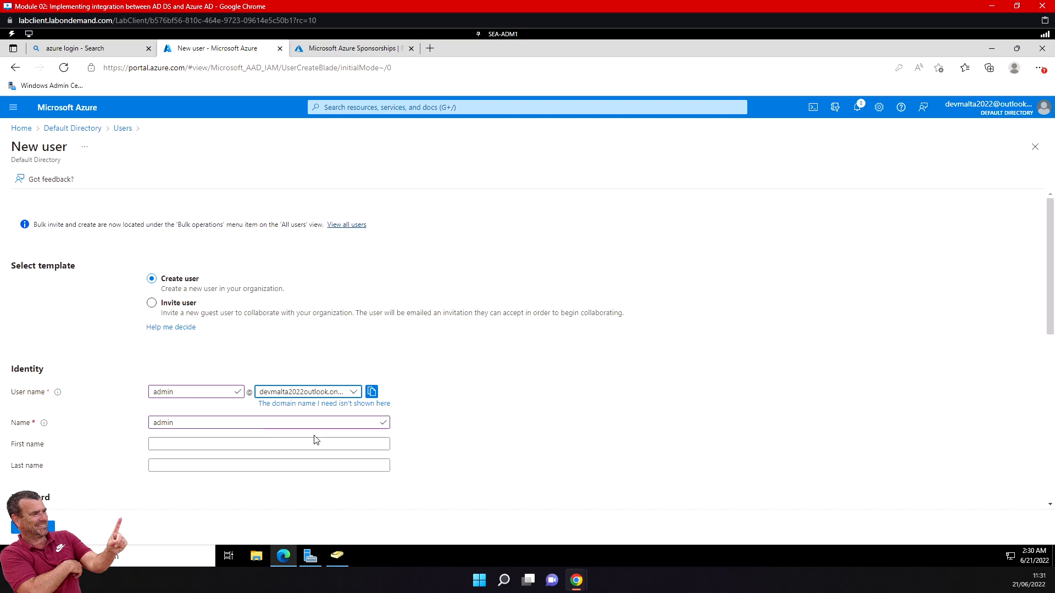
Reveal the auto-generated initial password, save a copy of the password in a new Notepad document, and hide it again in the form.
scroll(150, 485, down, 4)
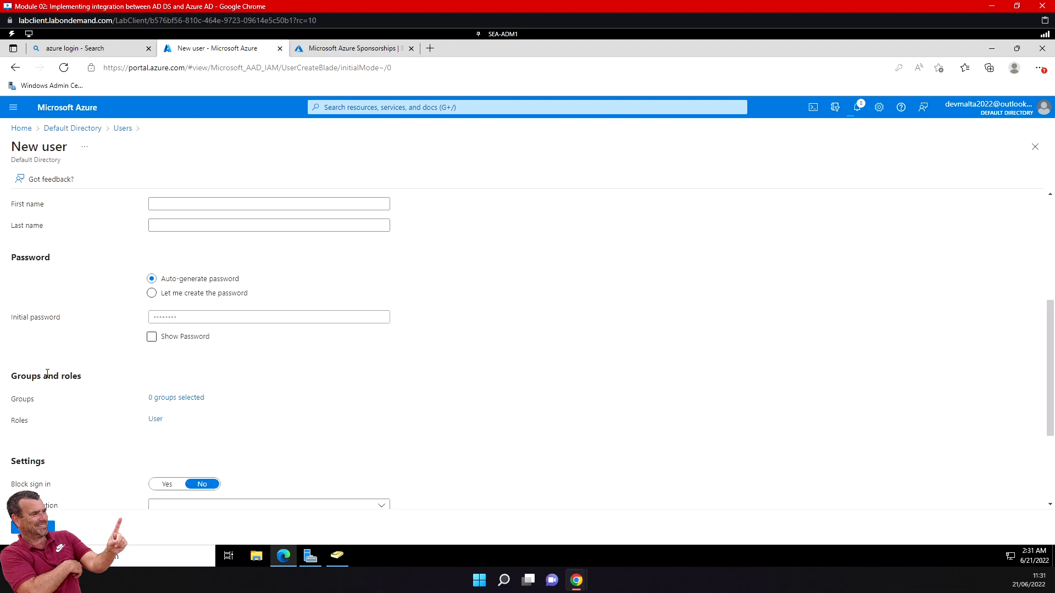
click(152, 338)
click(151, 338)
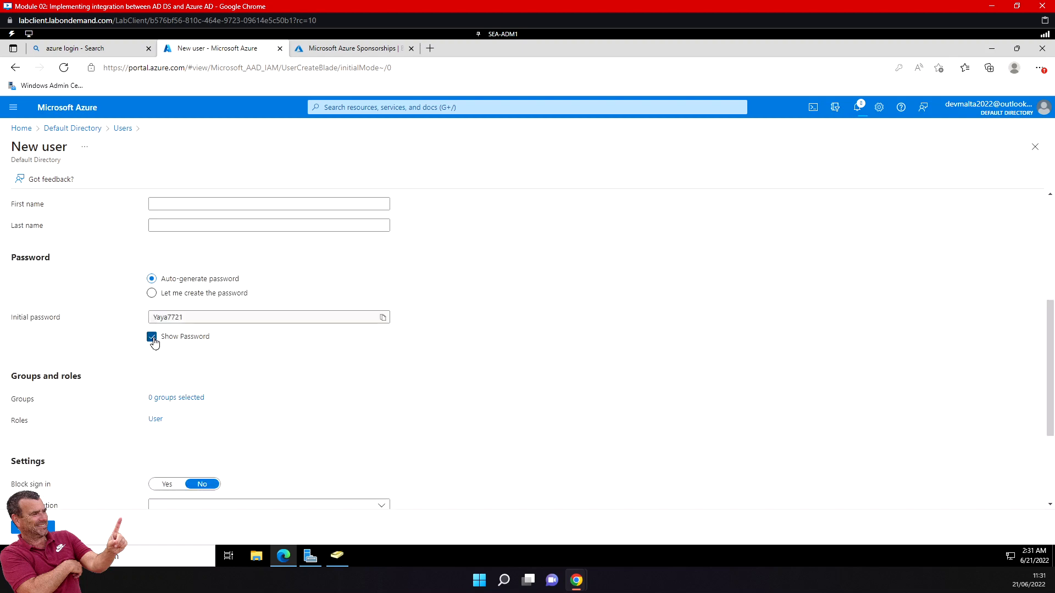
double_click(171, 319)
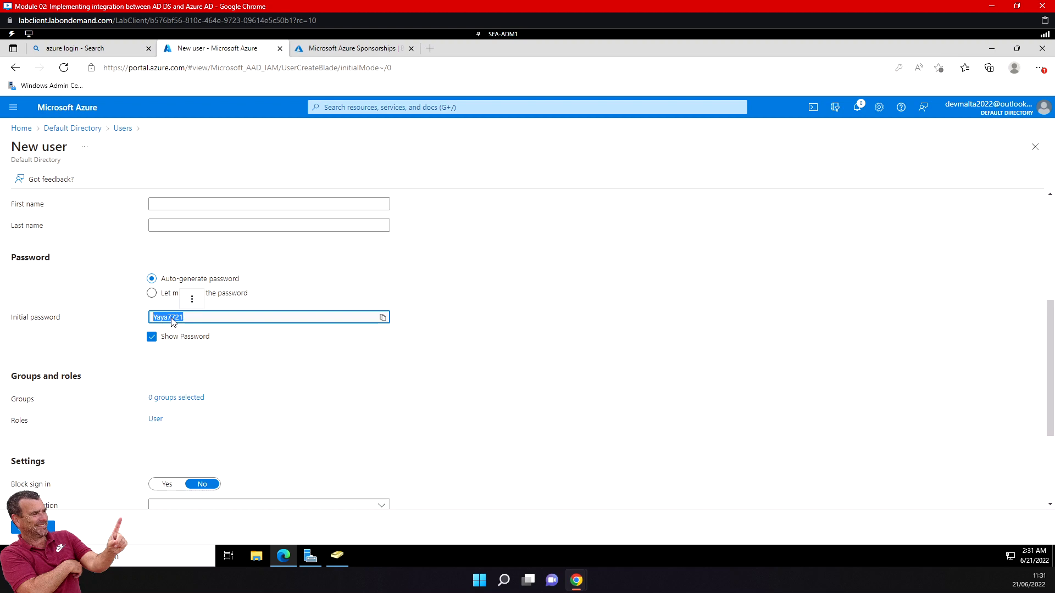
click(13, 556)
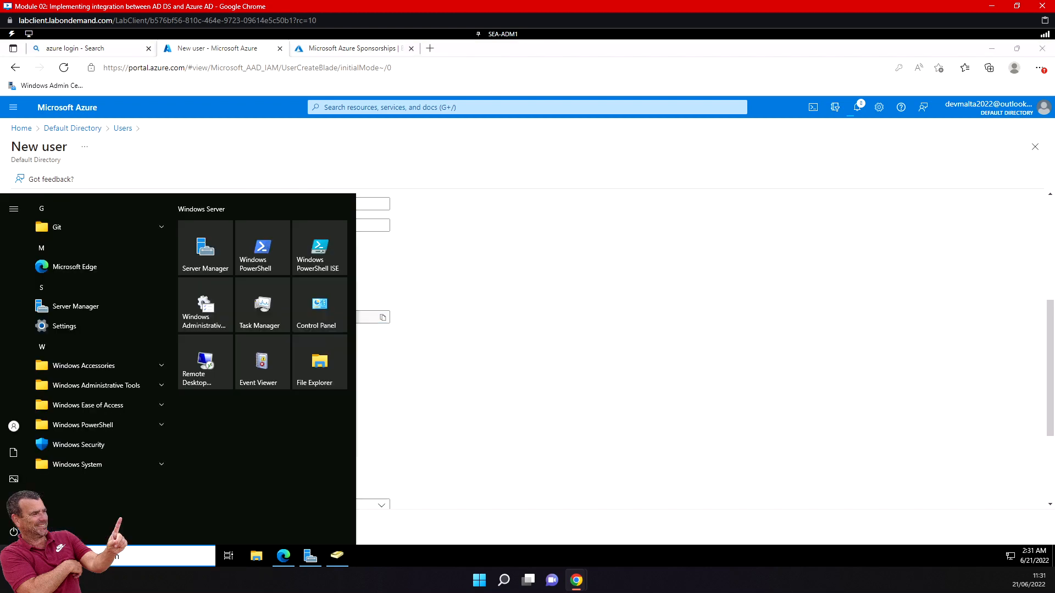
text(note)
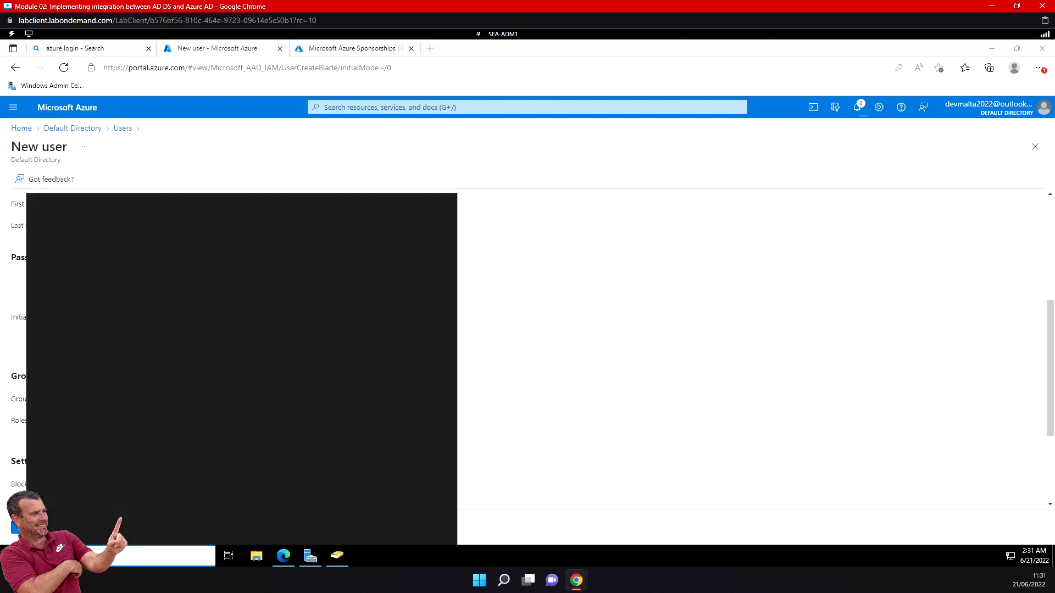
click(85, 265)
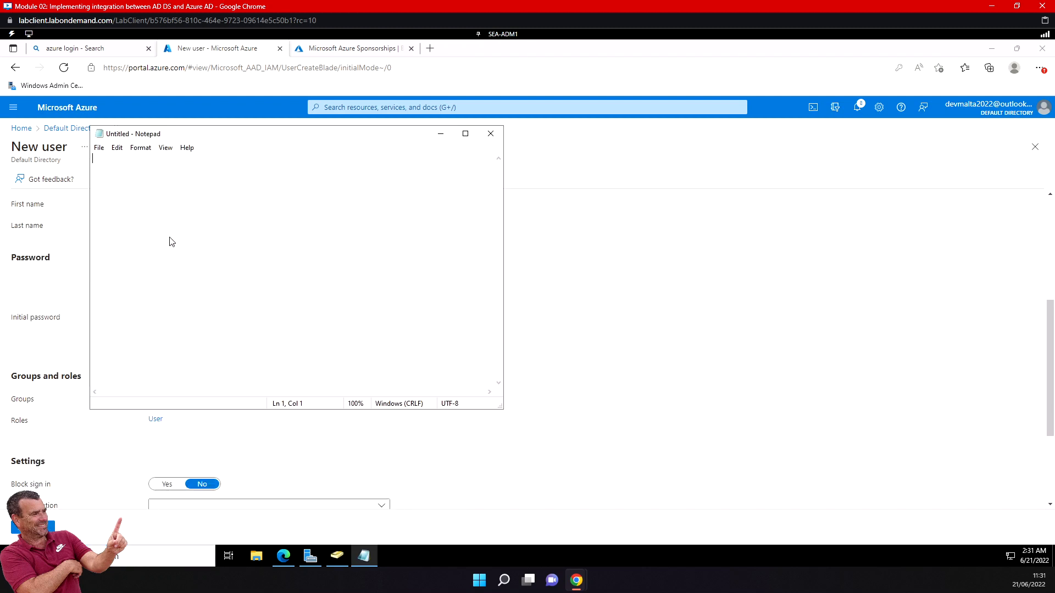
key(ctrl+v)
click(439, 135)
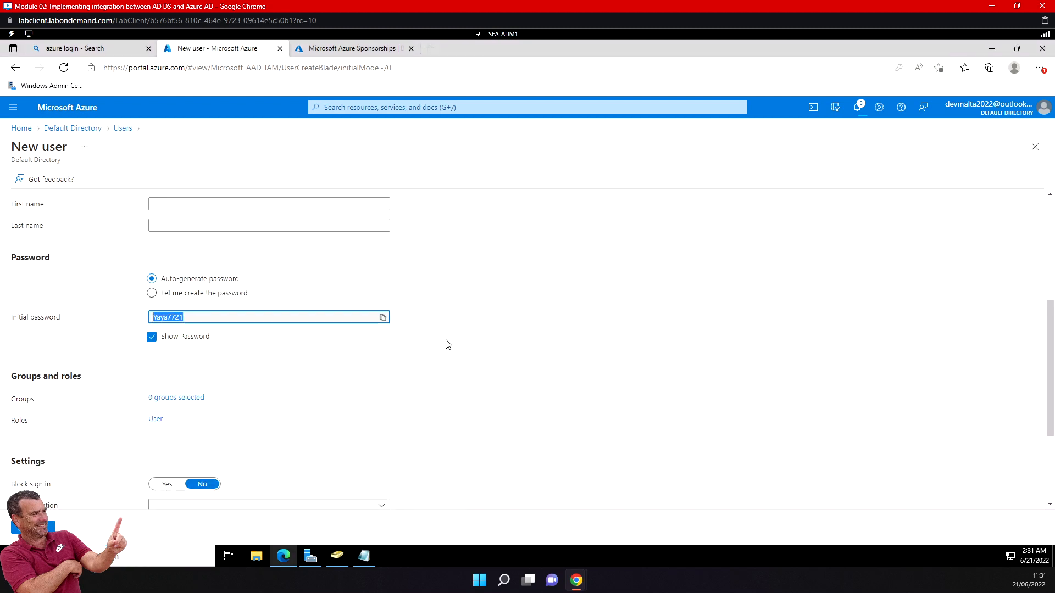
click(152, 338)
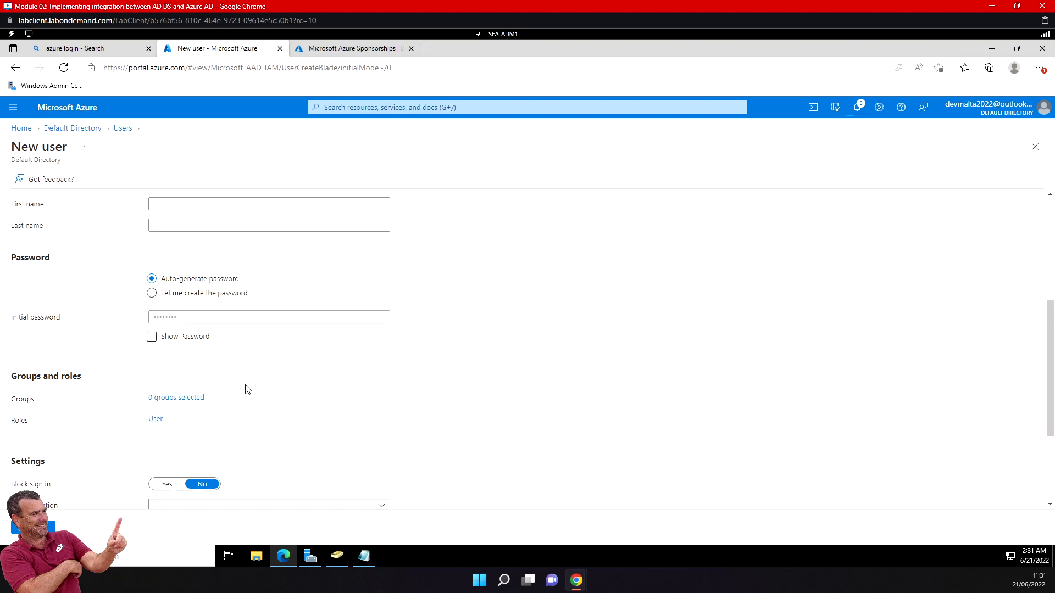
Assign the Global administrator directory role to the new admin user.
scroll(245, 388, down, 2)
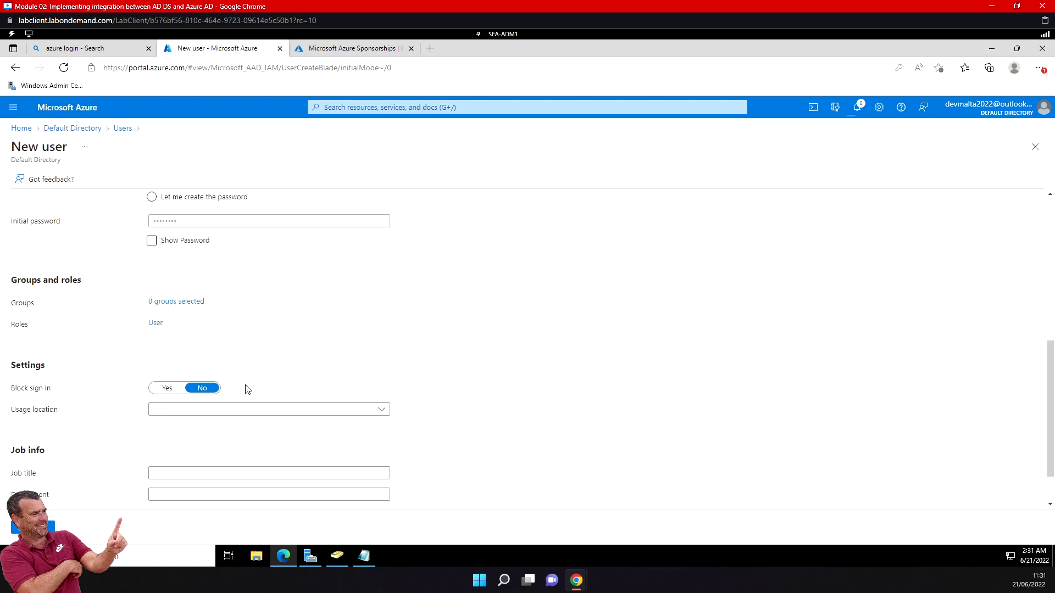
click(156, 324)
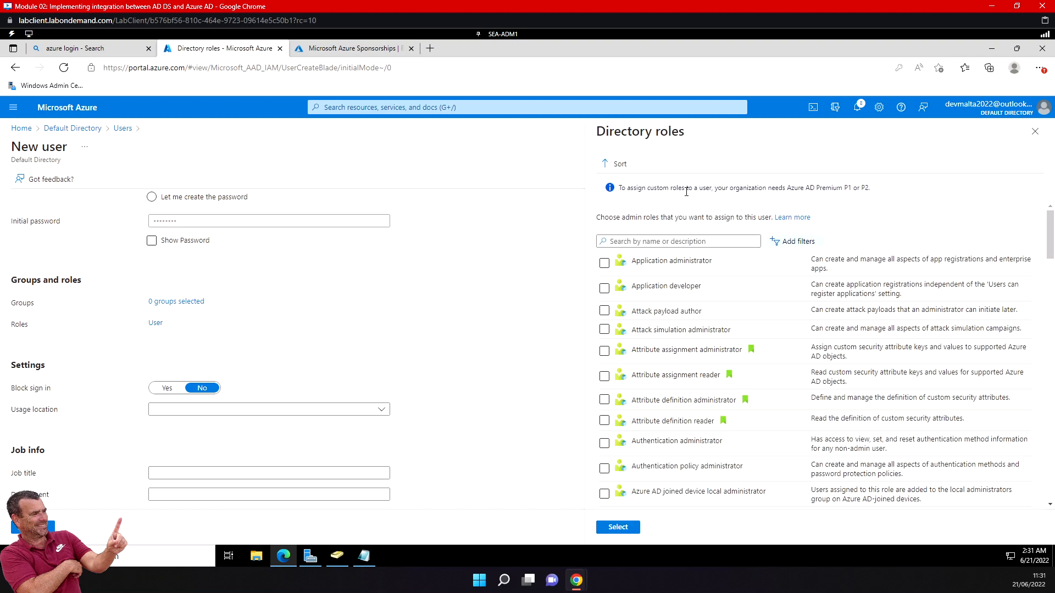
click(659, 241)
text(globa)
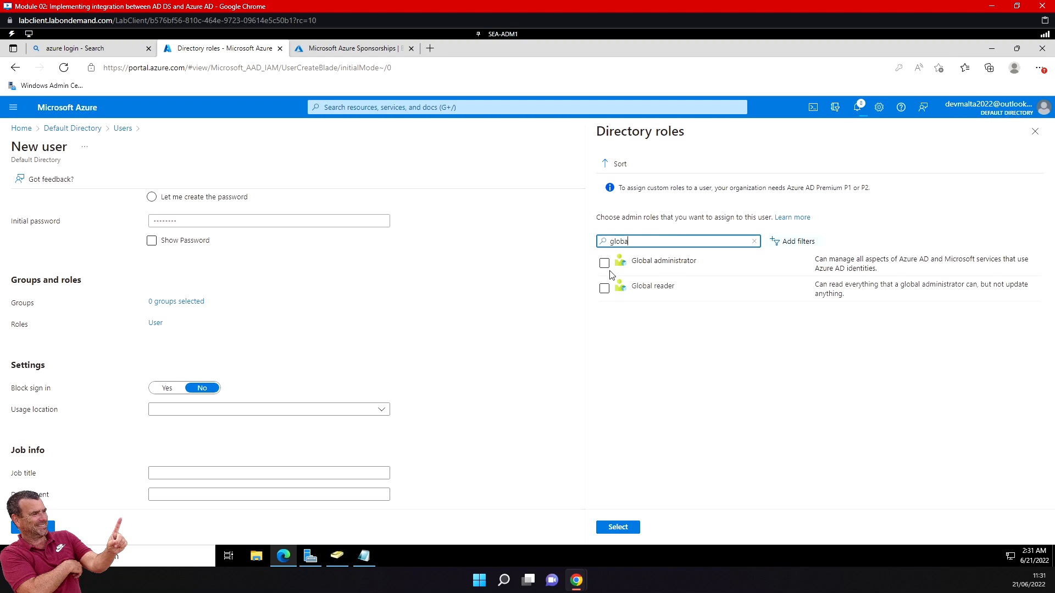
click(604, 263)
click(618, 527)
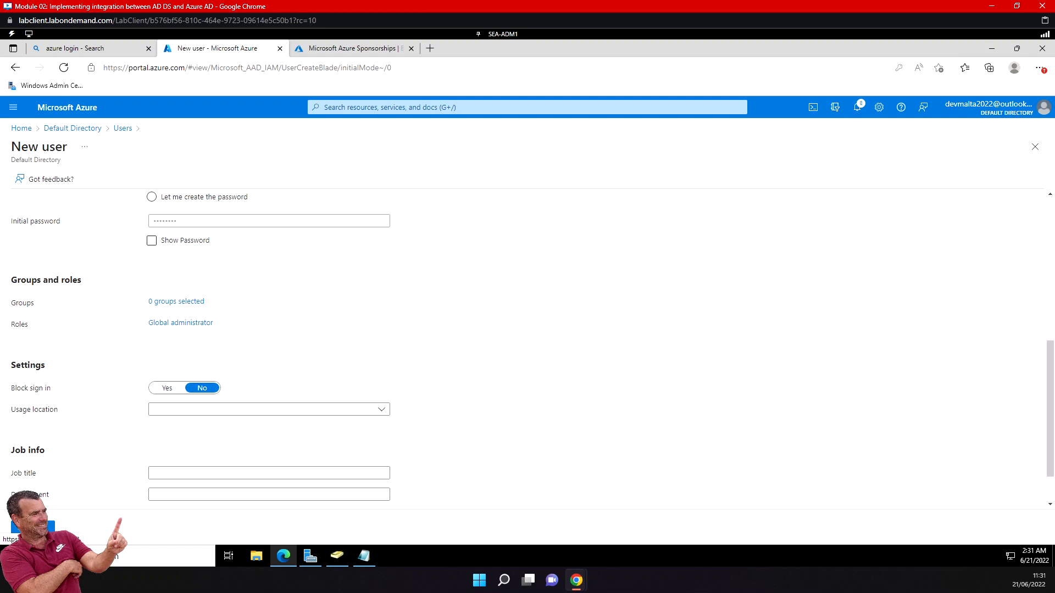
Set the usage location to United States and create the user, declining to save its password in the browser.
click(241, 412)
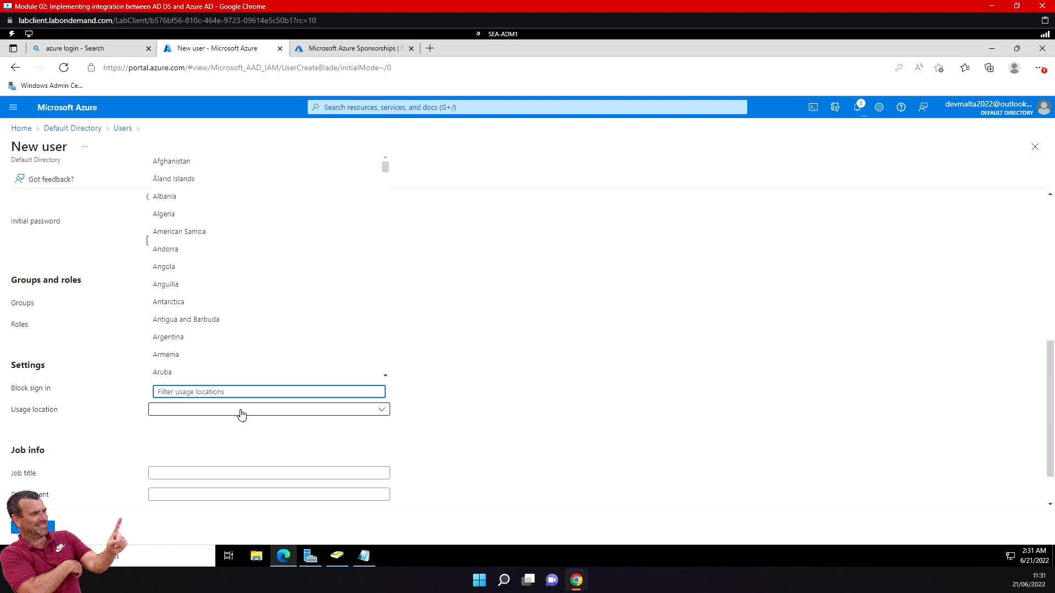
drag(386, 170, 392, 379)
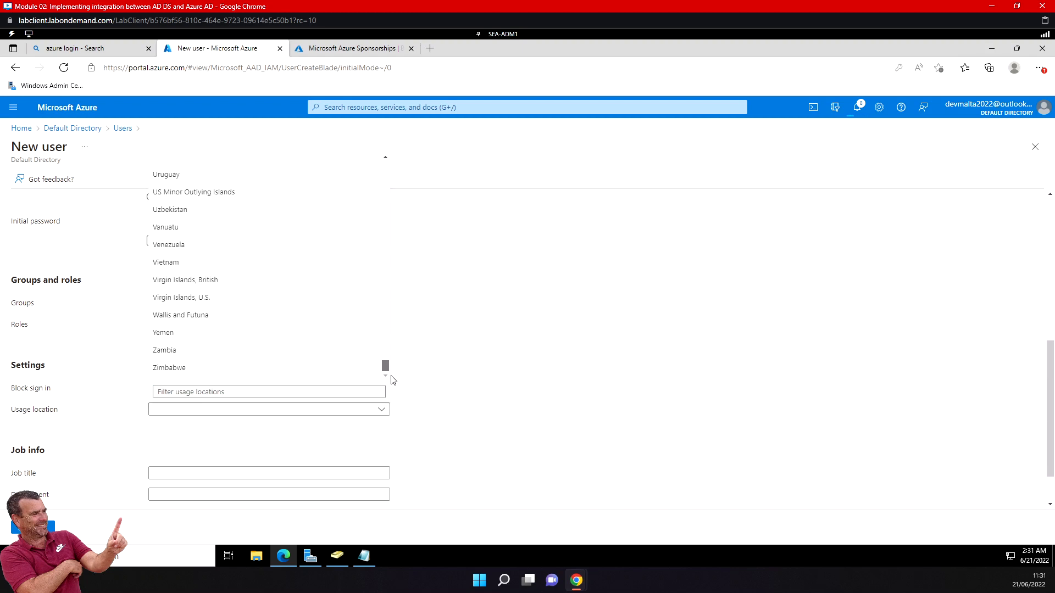
click(385, 158)
click(386, 158)
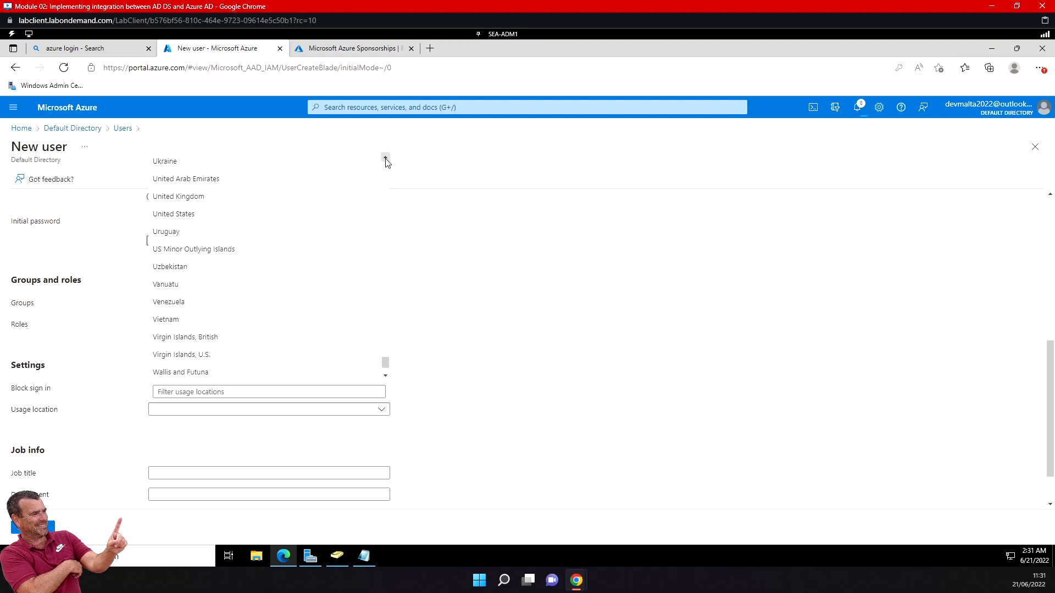
click(200, 215)
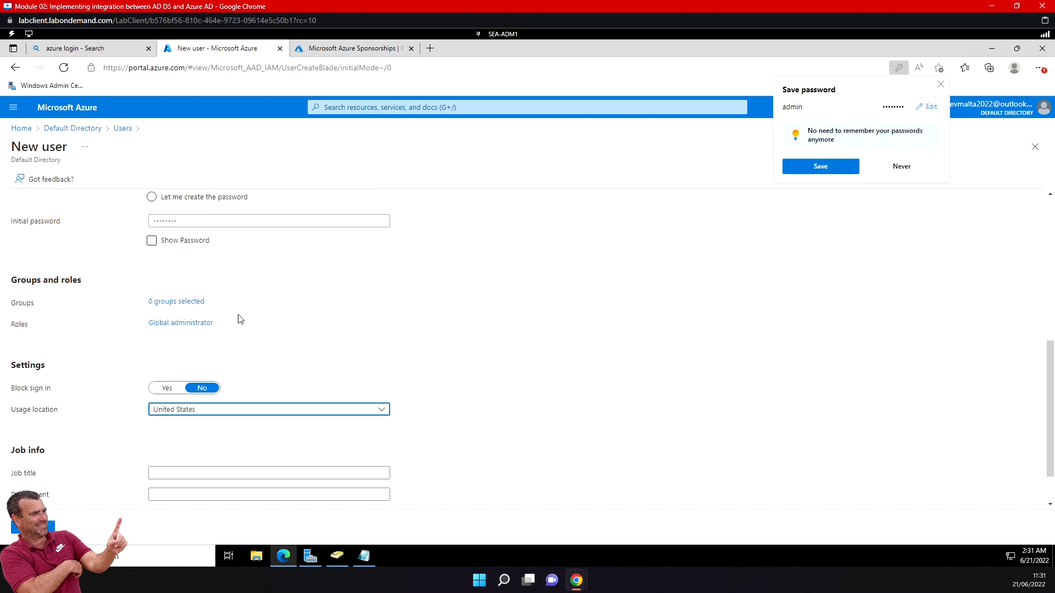
scroll(238, 324, down, 1)
click(33, 527)
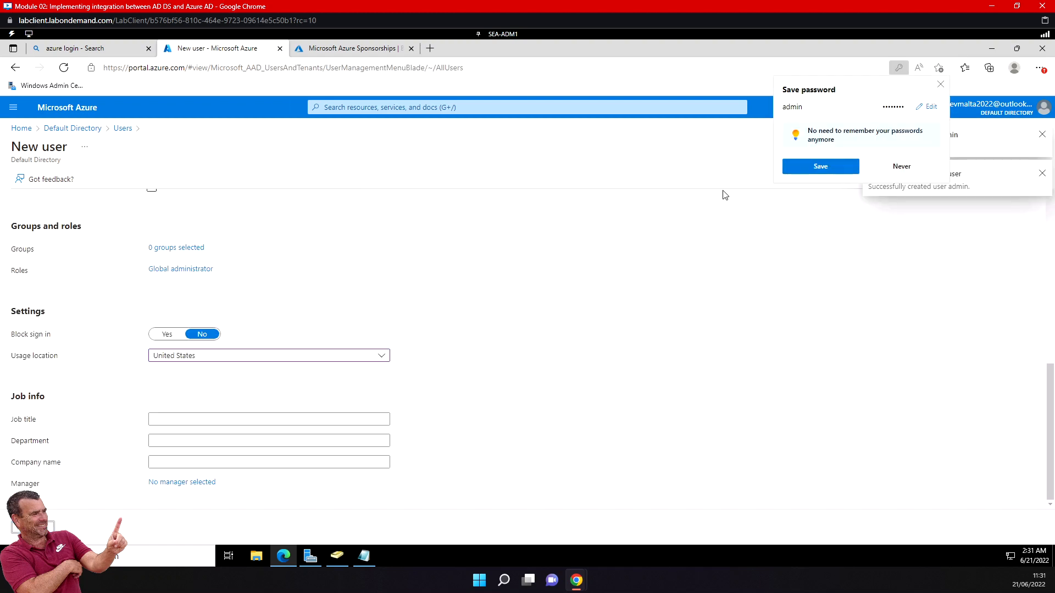
click(901, 166)
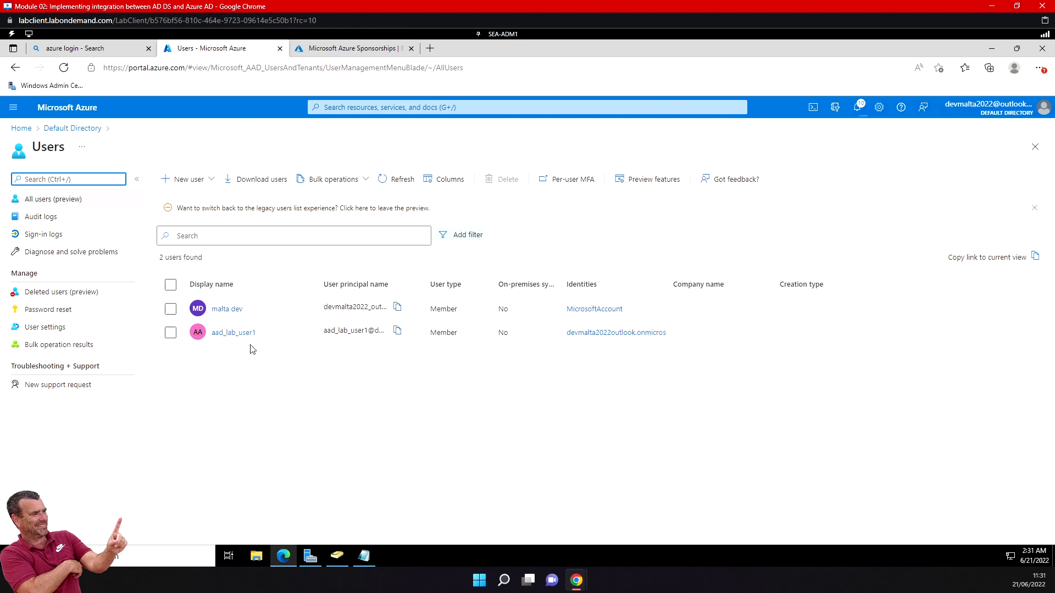
Refresh the users list until the new admin account is listed and open its profile.
click(404, 181)
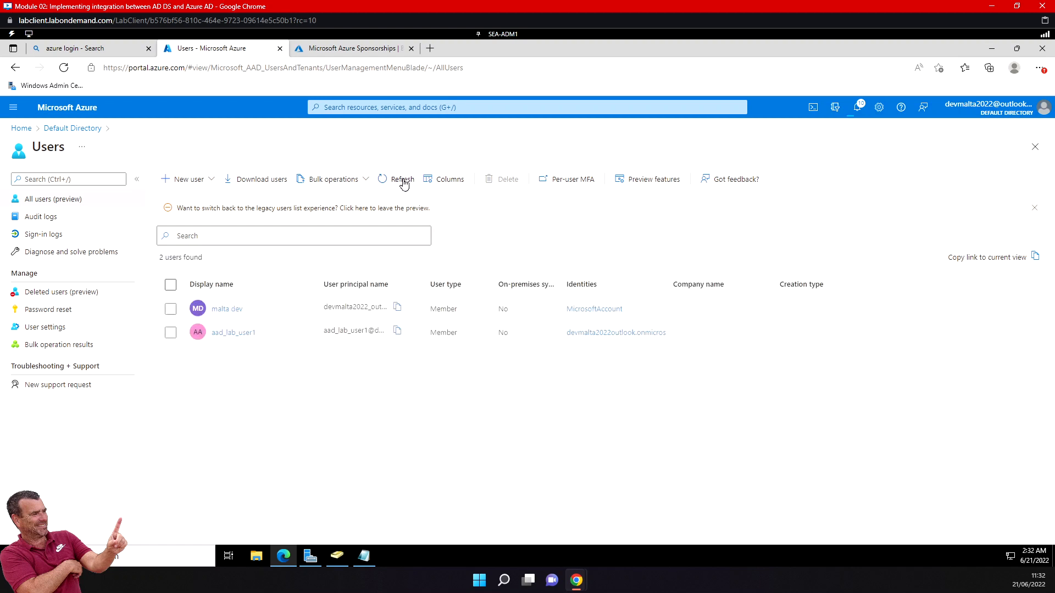
click(403, 181)
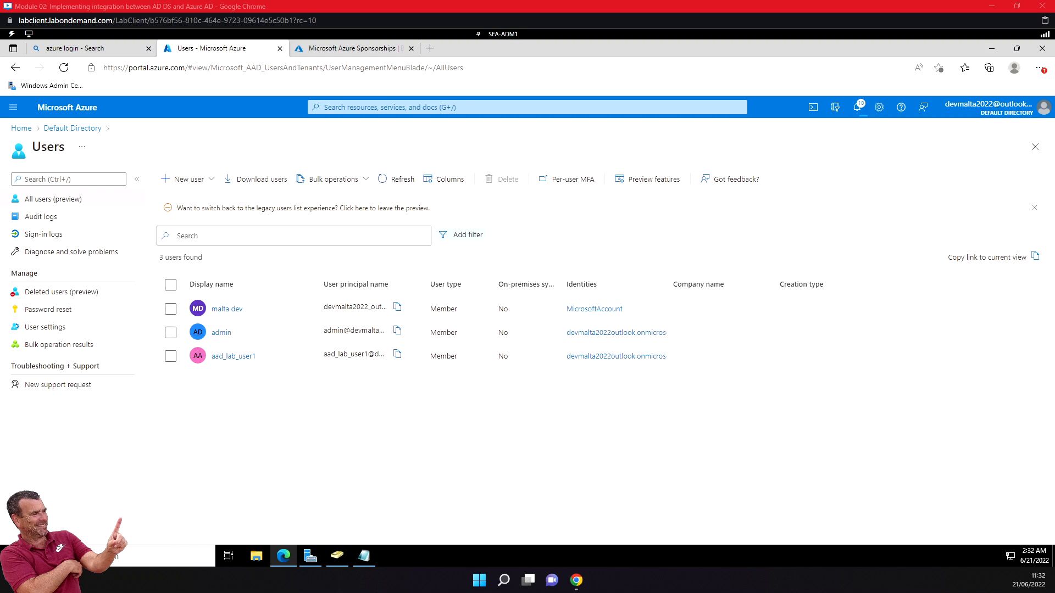
click(223, 331)
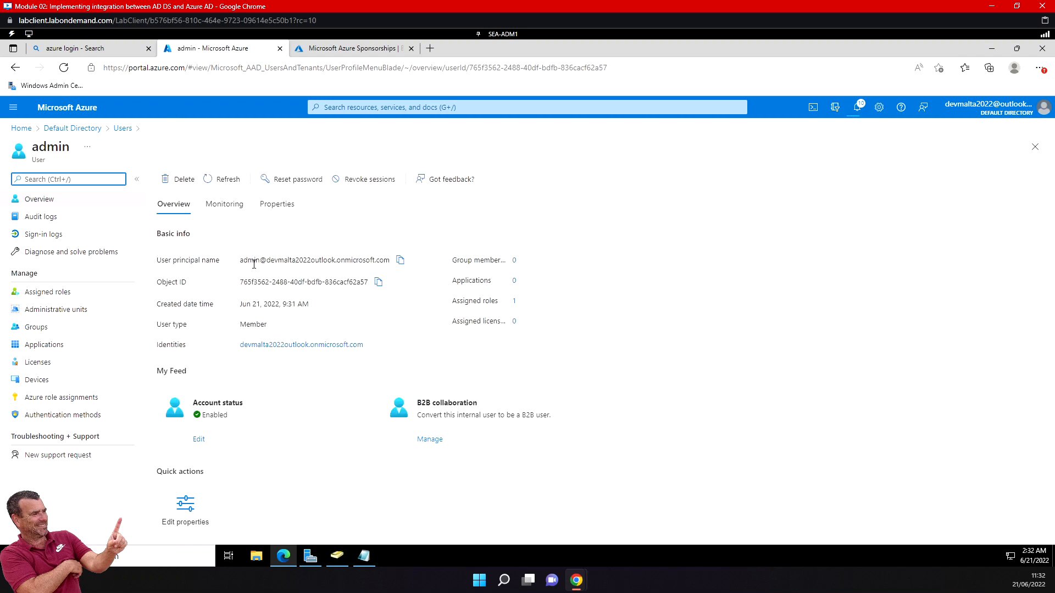
Copy the admin user's full user principal name and paste it below the password in the Notepad document.
drag(240, 260, 374, 258)
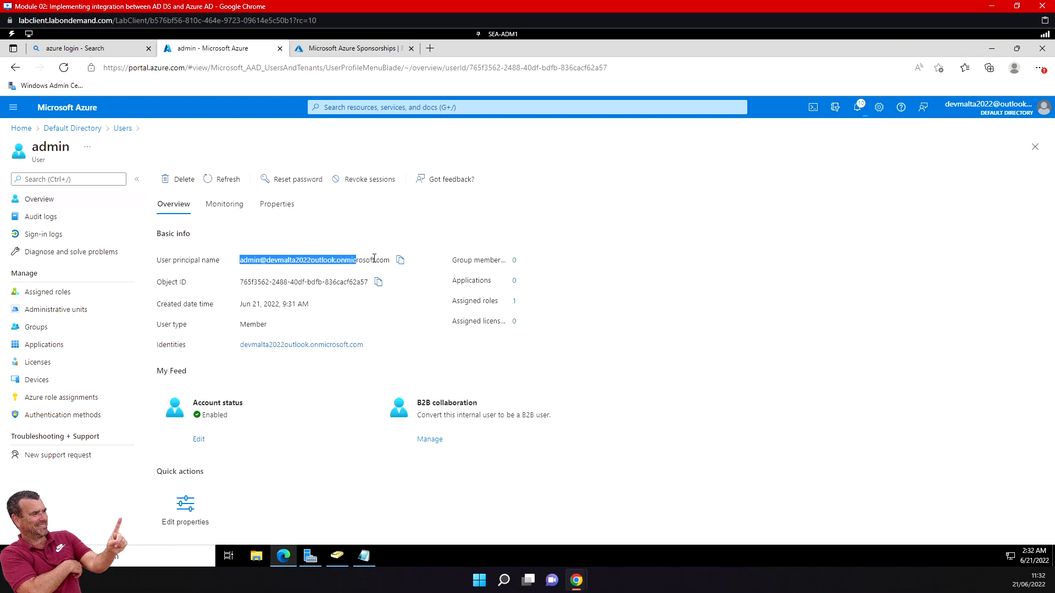
click(400, 260)
click(367, 560)
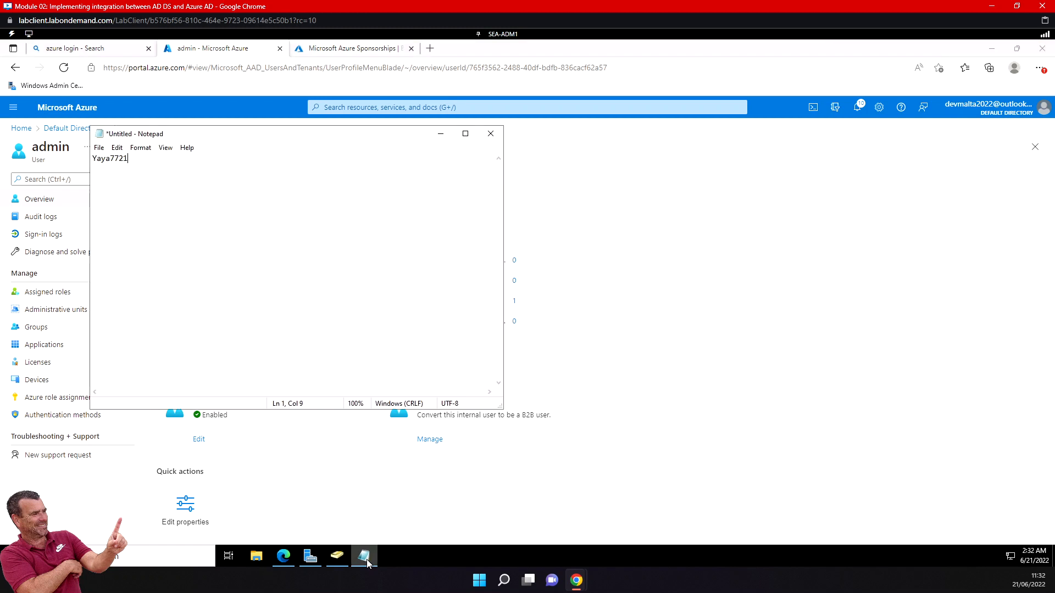
key(ctrl+v)
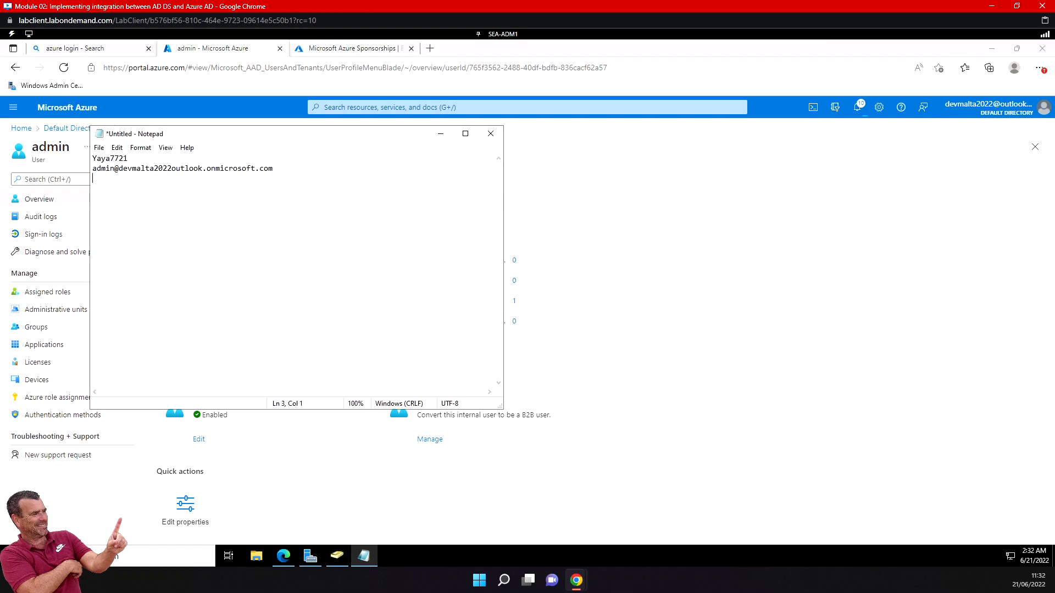
Sign out of the Azure portal and choose to sign in with another account.
click(1025, 113)
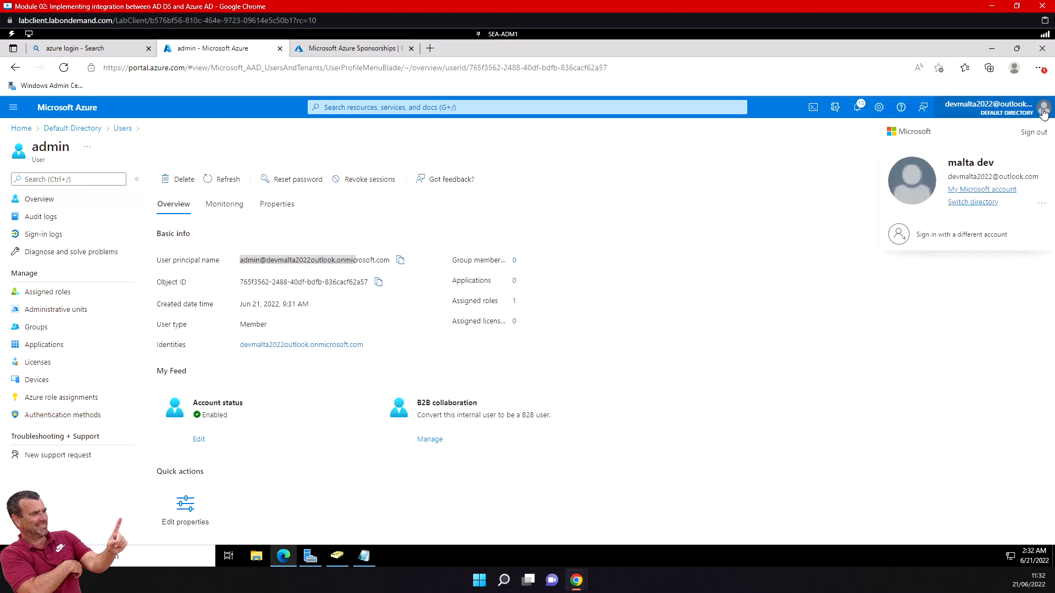
click(1033, 132)
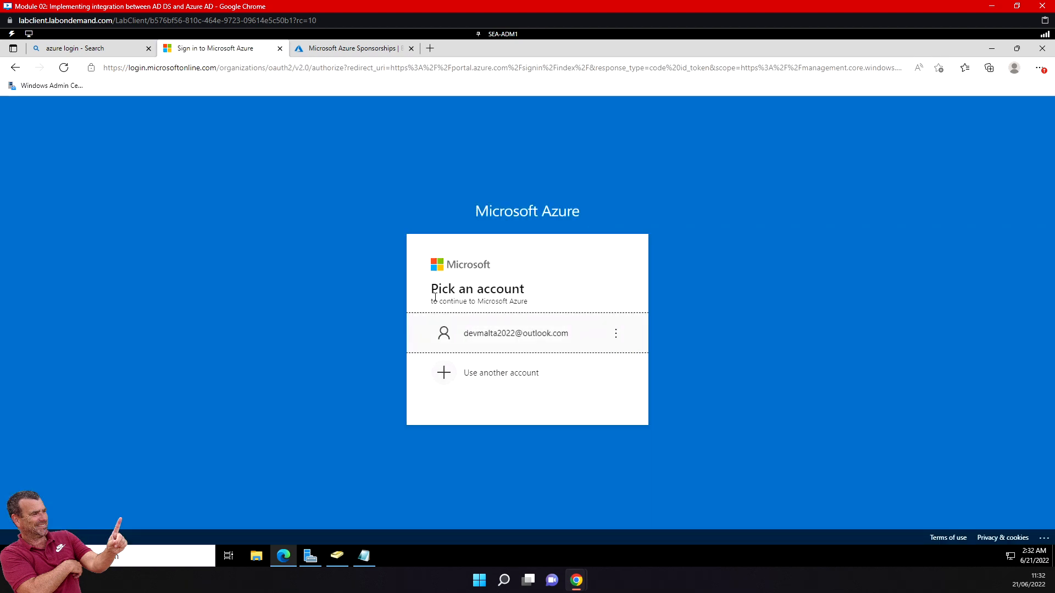
click(504, 373)
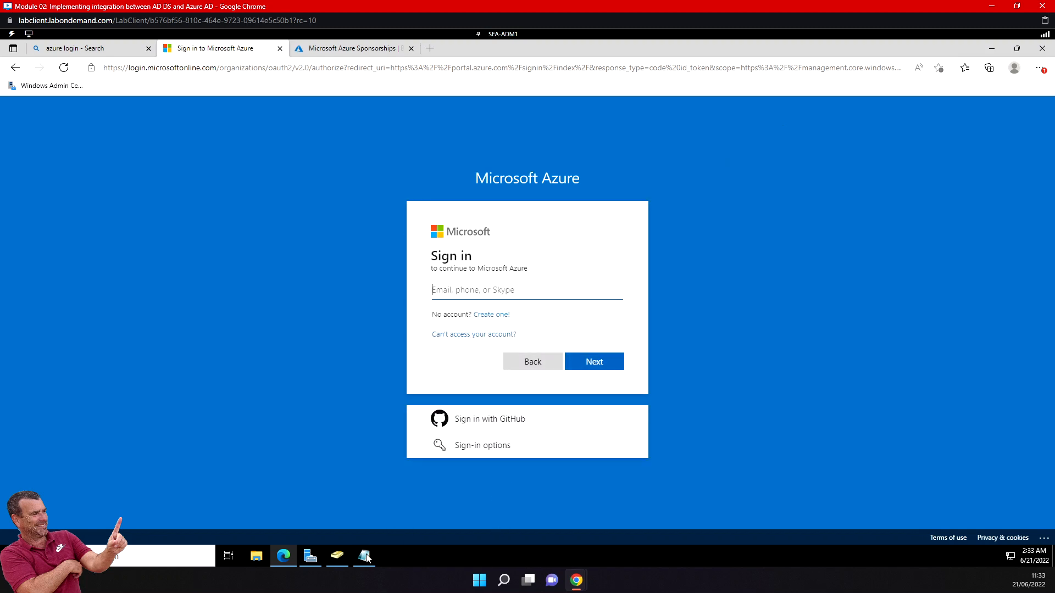
Copy the admin user principal name from Notepad into the Azure sign-in name field and continue.
click(363, 555)
drag(285, 170, 91, 169)
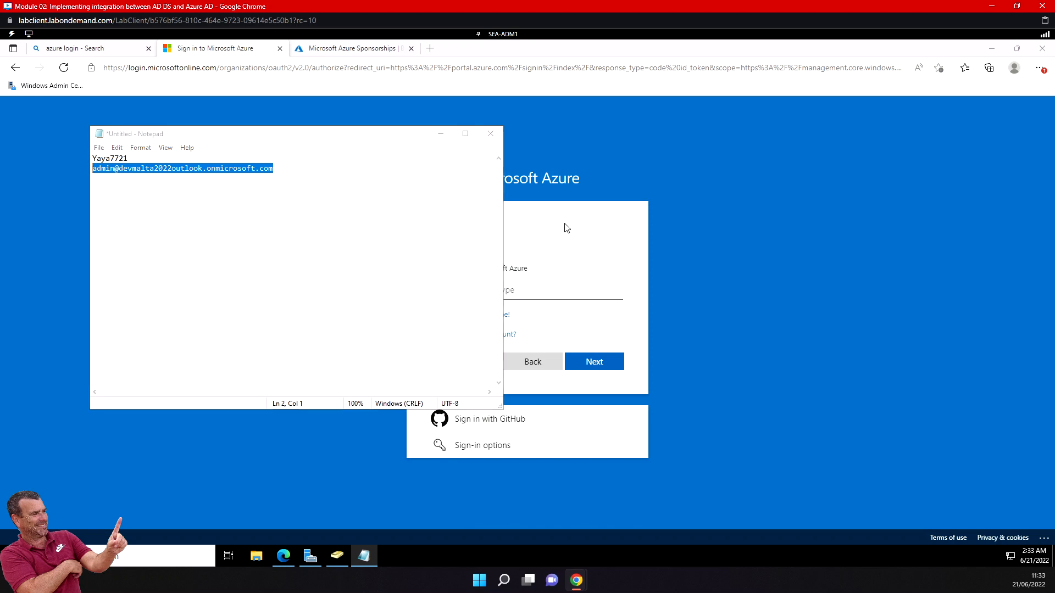
click(565, 224)
click(528, 291)
key(ctrl+v)
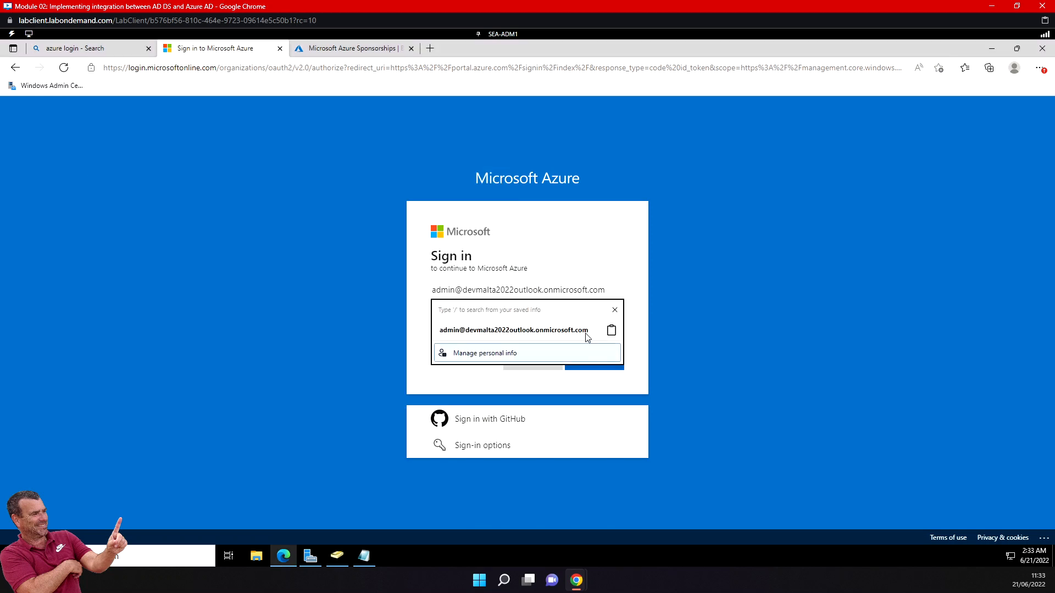
click(607, 330)
click(594, 362)
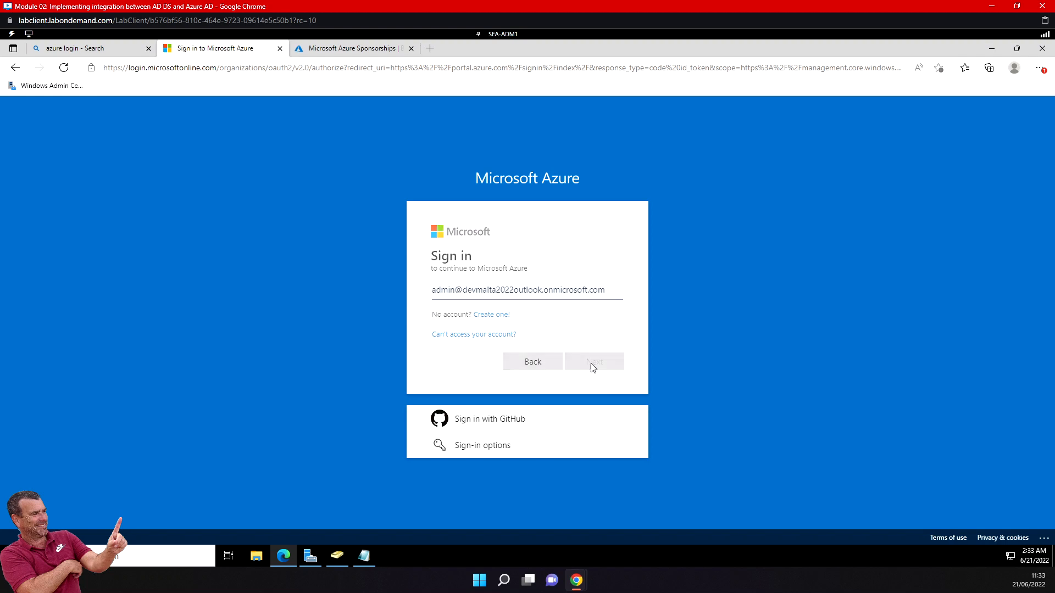
Copy the initial password from Notepad into the password field and sign in as the admin user.
click(363, 556)
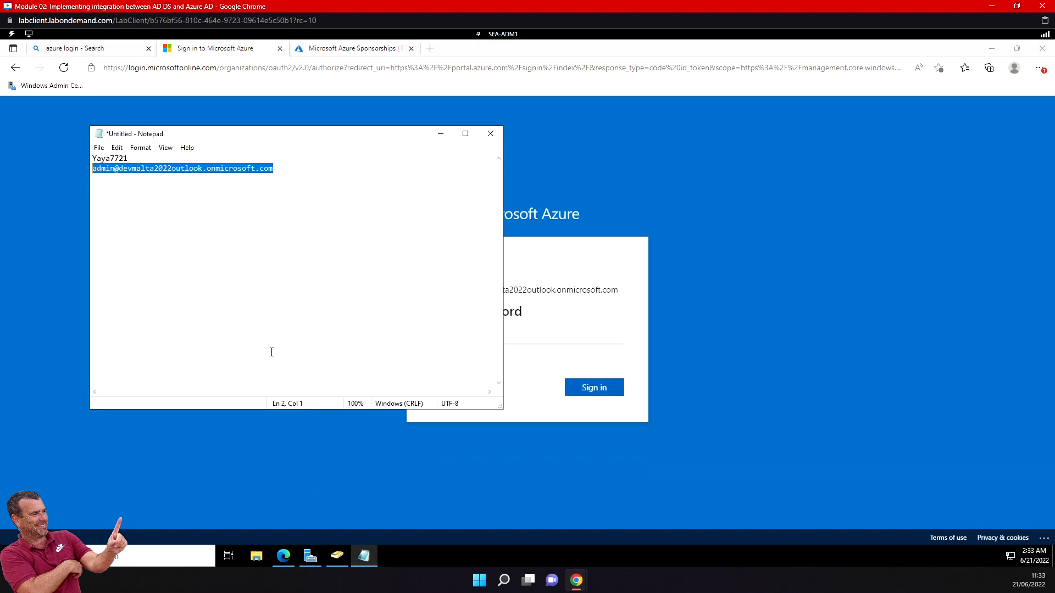
double_click(120, 158)
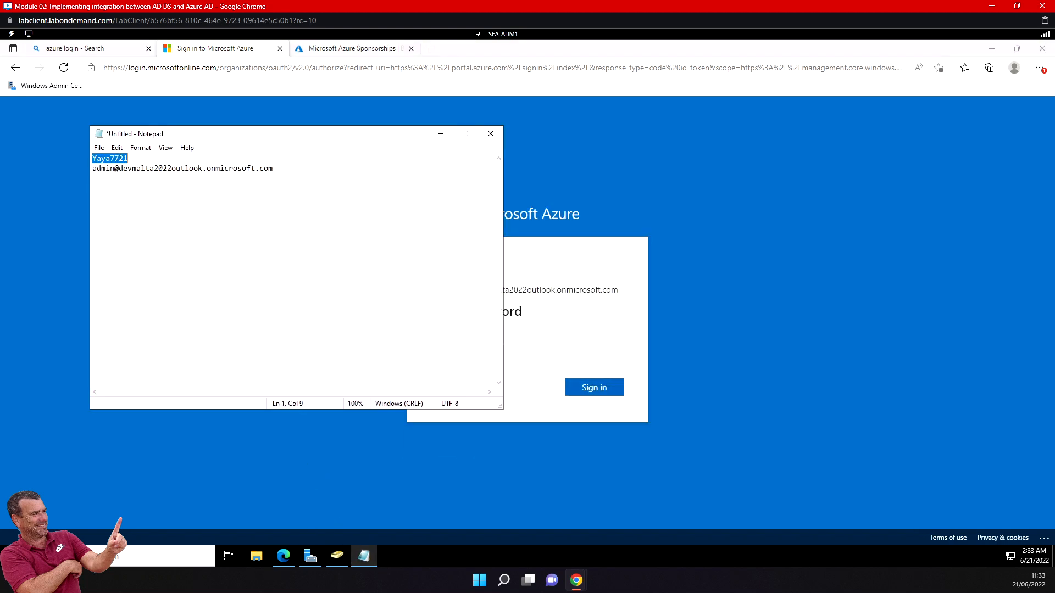
click(521, 340)
key(ctrl+v)
click(588, 388)
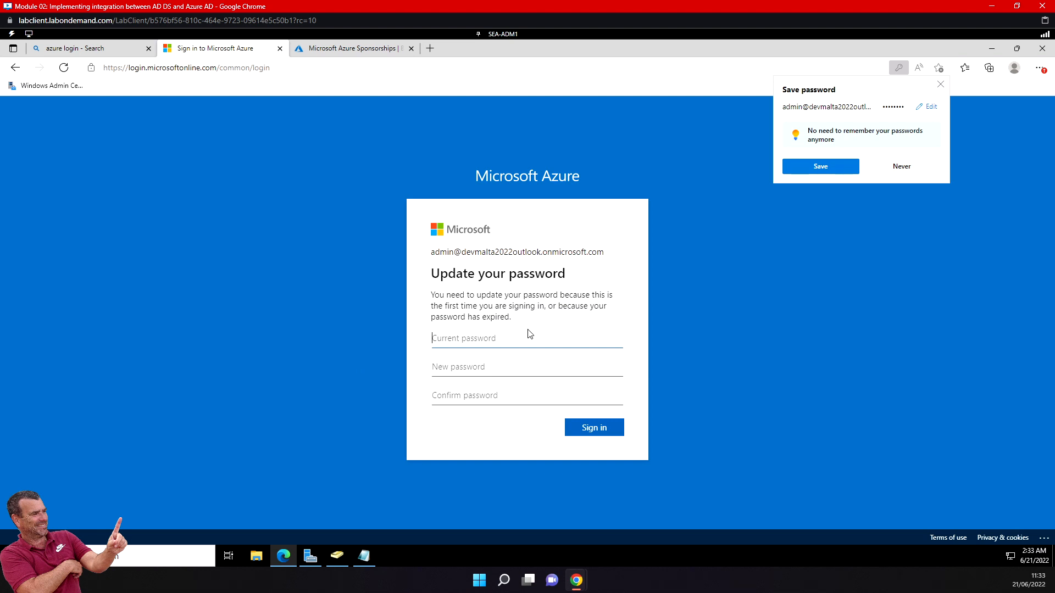
Update the admin account's password by entering the current password, then the new password with its confirmation, and submit the sign-in.
click(363, 556)
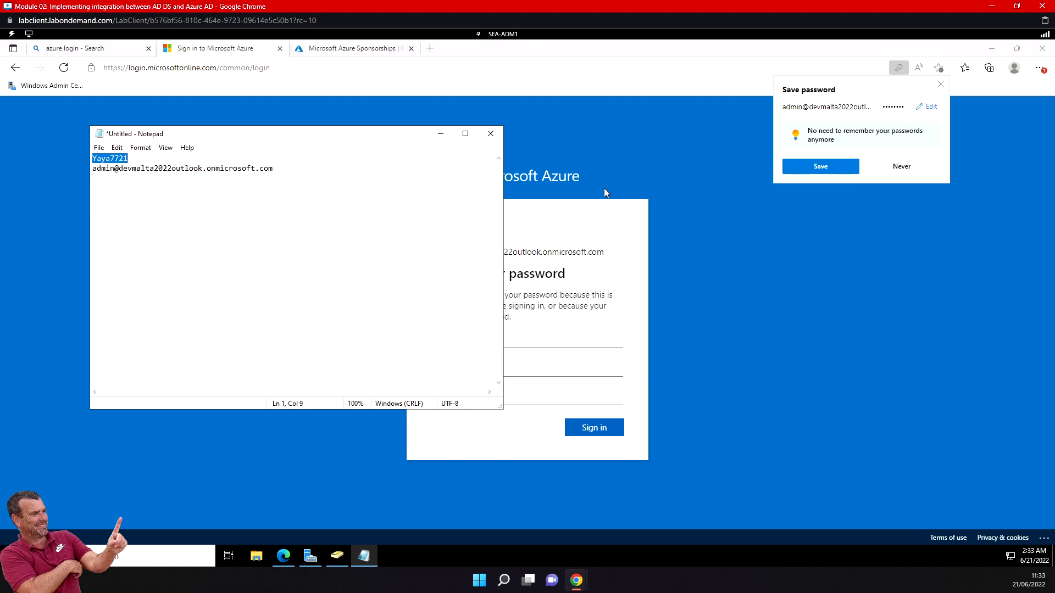
click(507, 341)
key(ctrl+v)
click(479, 369)
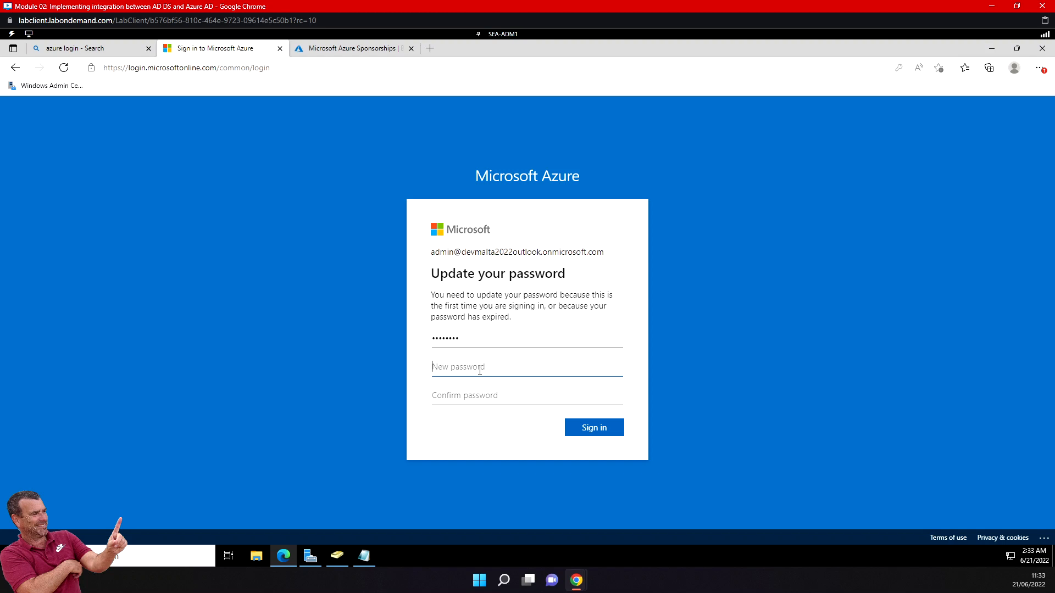
text(Pa55w.rd123456)
key(Tab)
text(Pa55w.r)
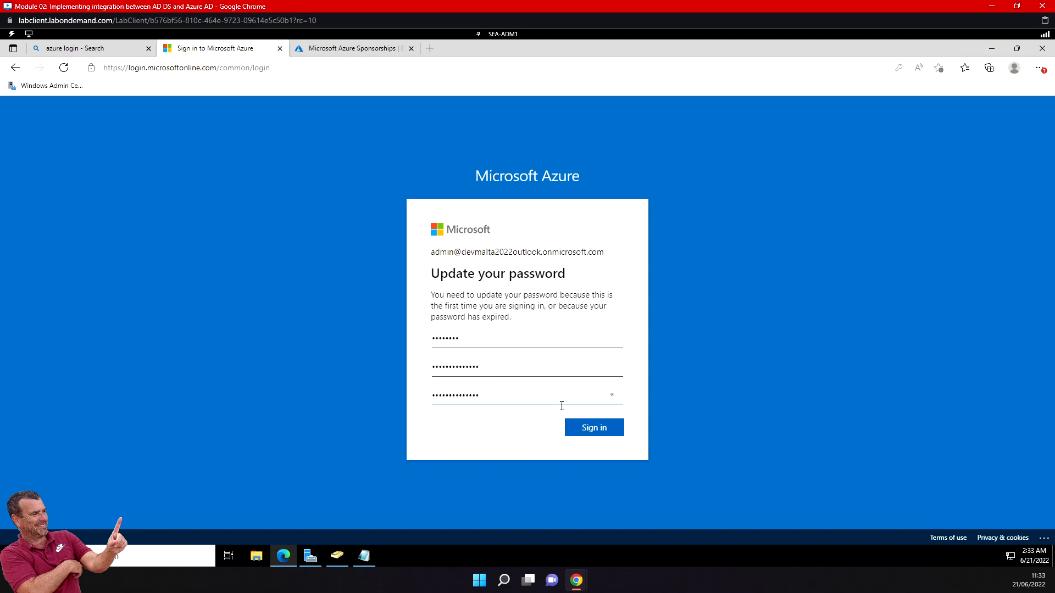
click(604, 429)
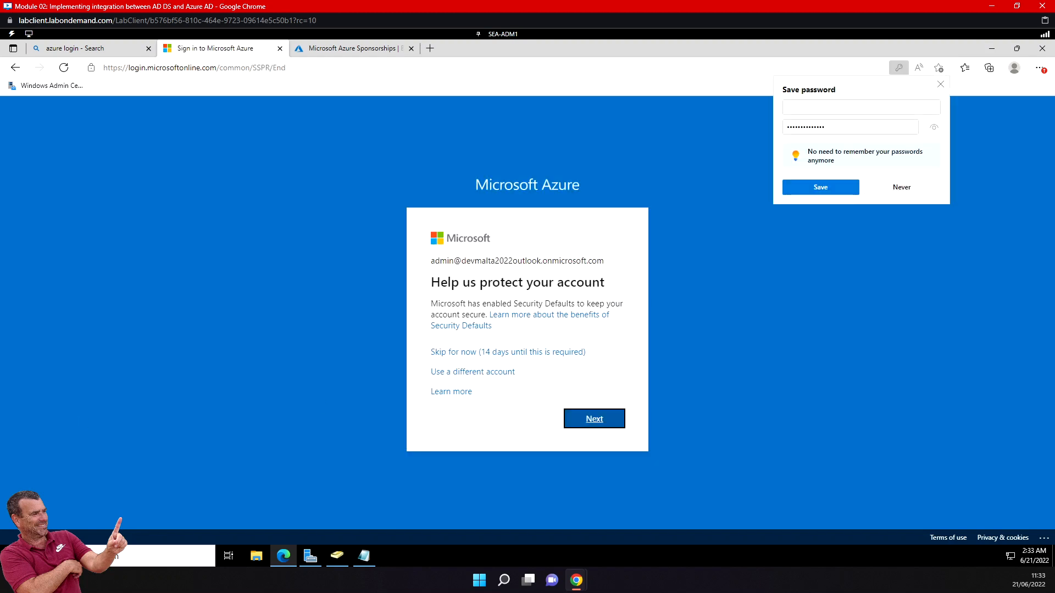
Skip the Security Defaults setup for now, postpone the Azure welcome tour and decline saving the password in the browser.
click(482, 357)
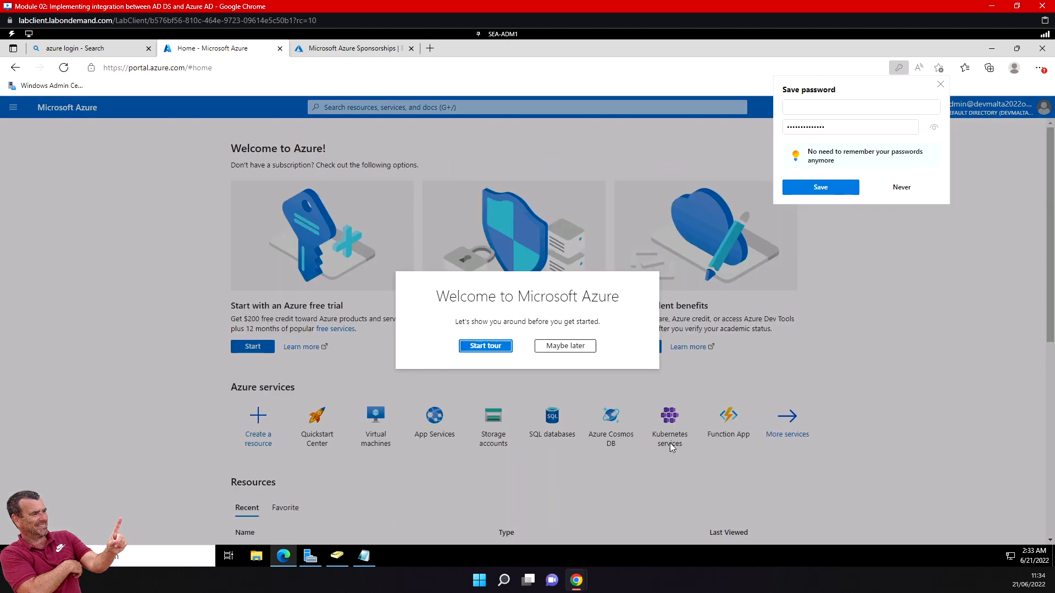
click(572, 346)
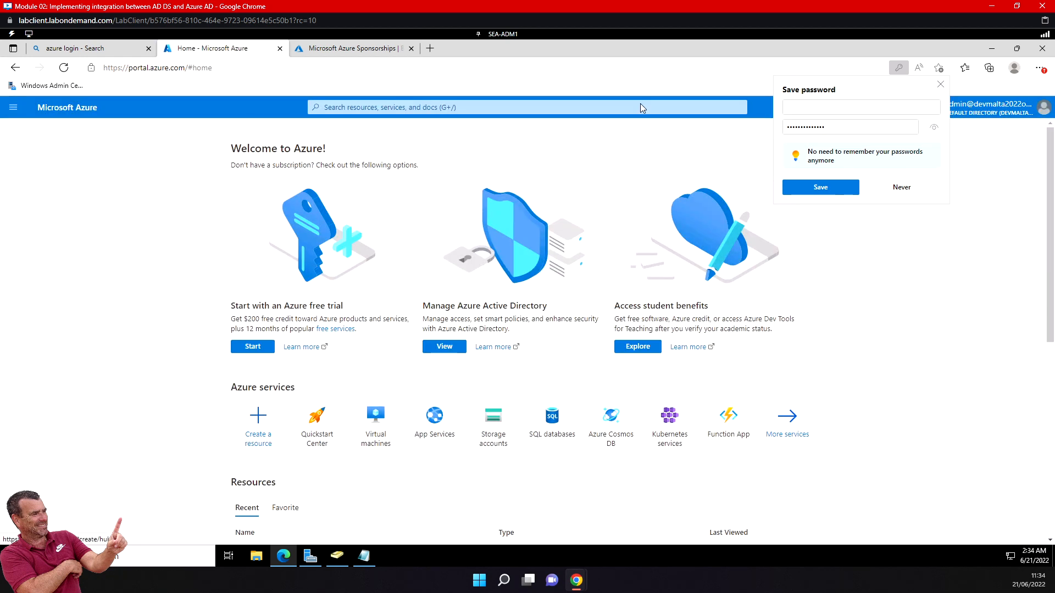
click(903, 187)
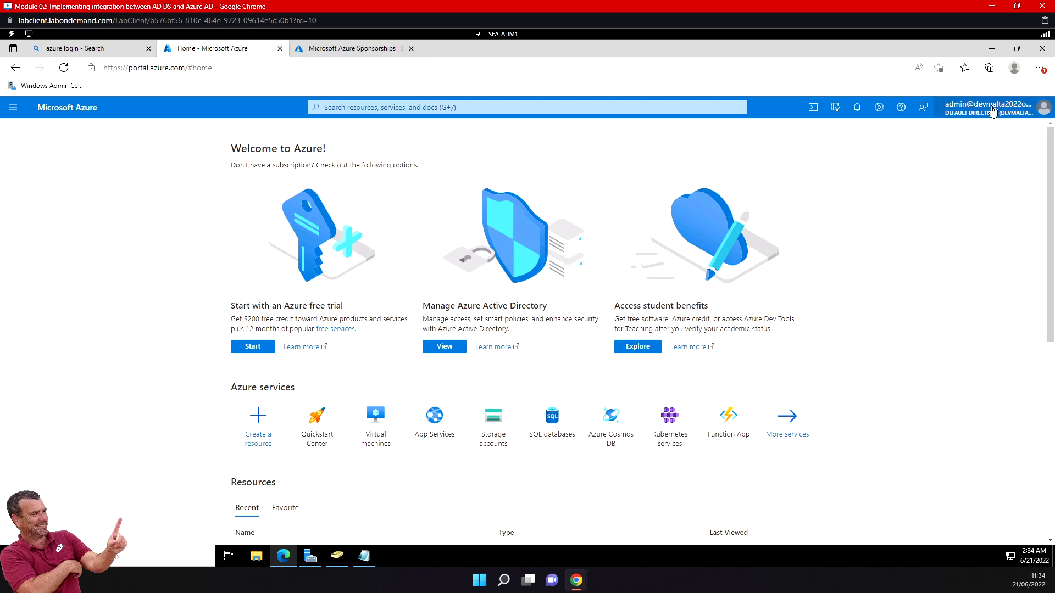
mouse_move(989, 109)
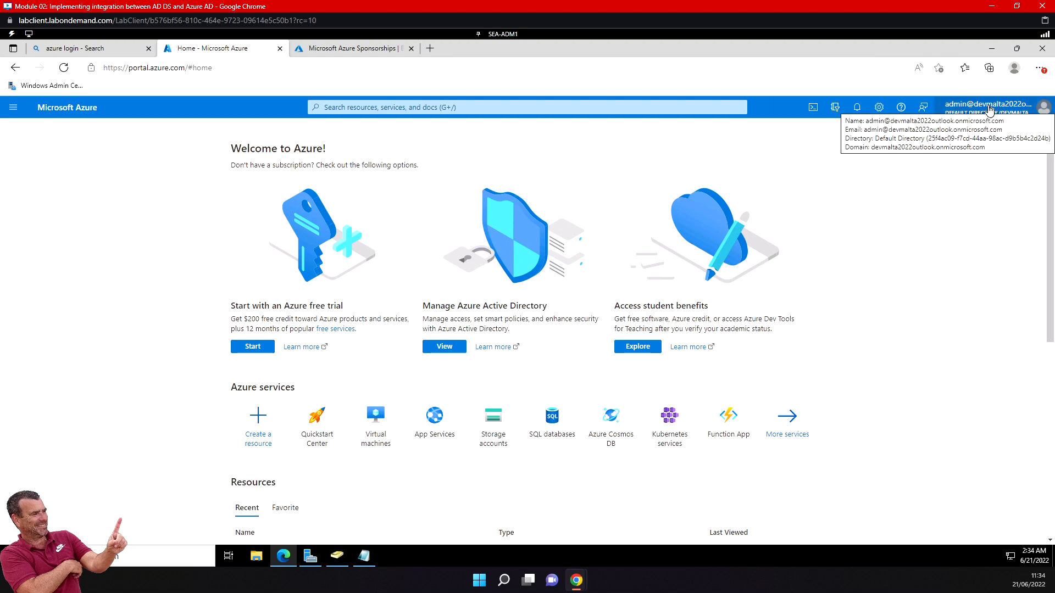